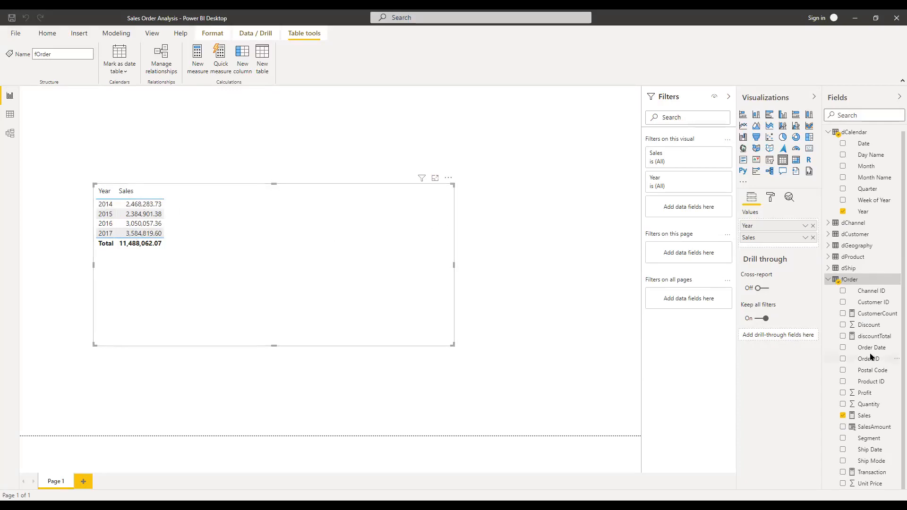
- Create a new measure named SalesLY in the fOrder table, starting its formula with CALCULATE([Sales],
right_click(871, 357)
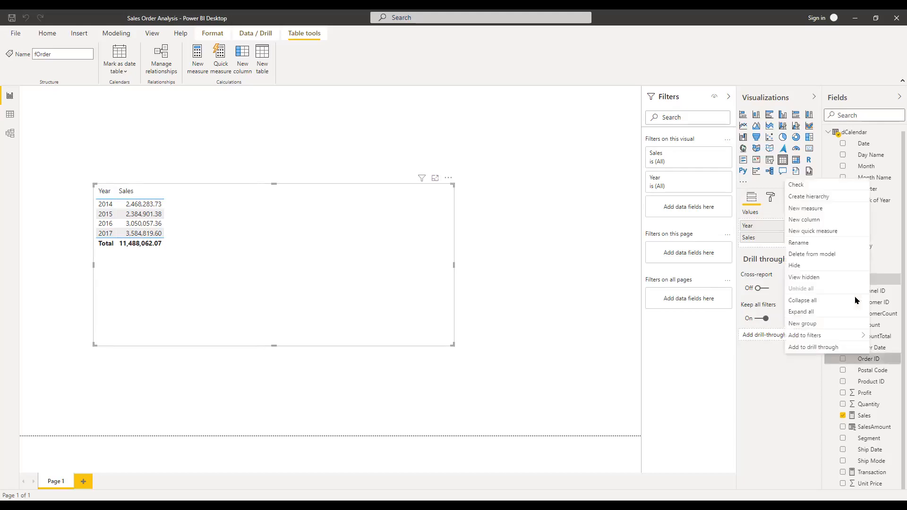
click(839, 213)
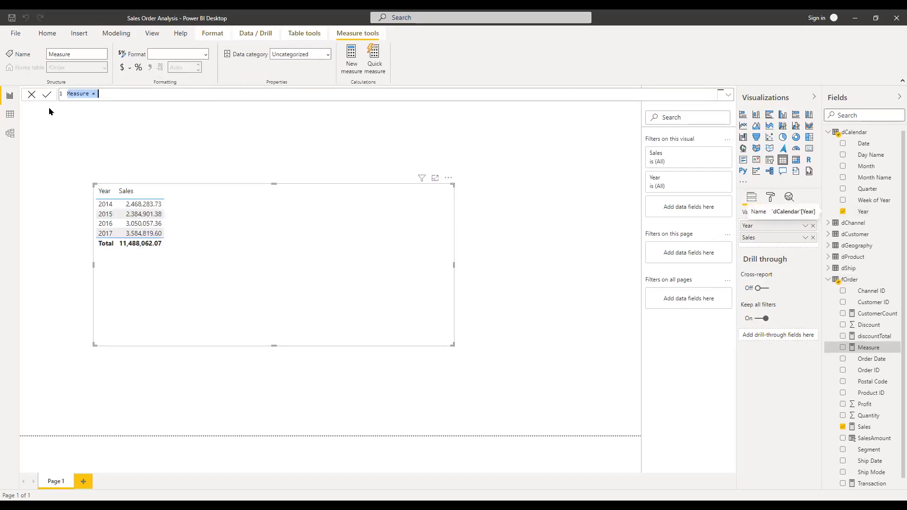
key(BackSpace)
text(SalesLY)
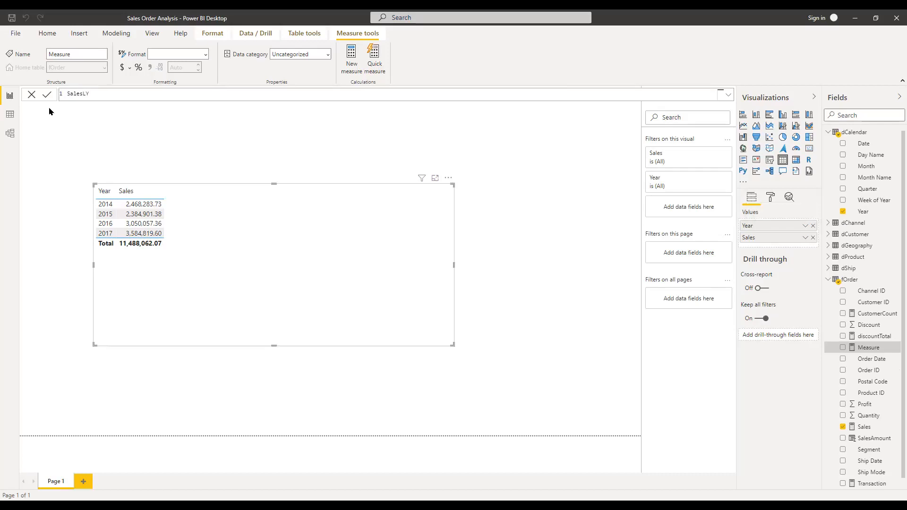
text( = ca)
key(Tab)
text([S)
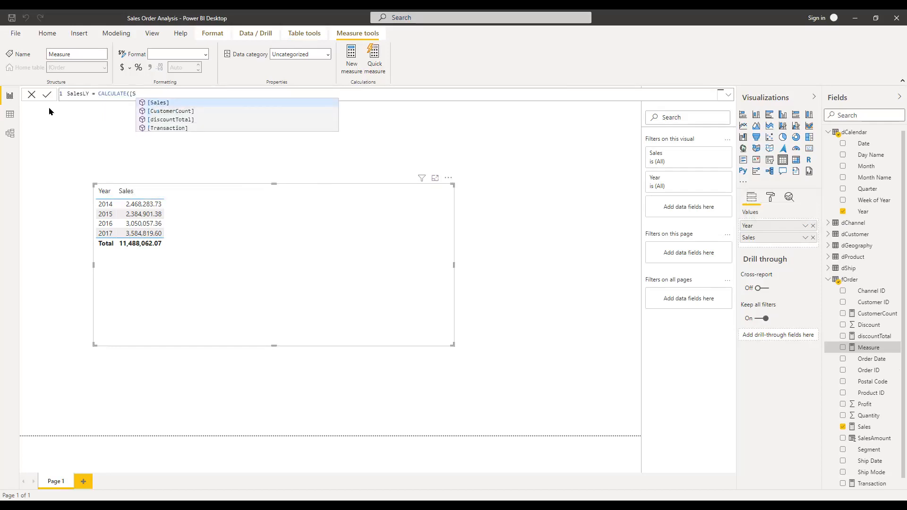
key(Tab)
text(, )
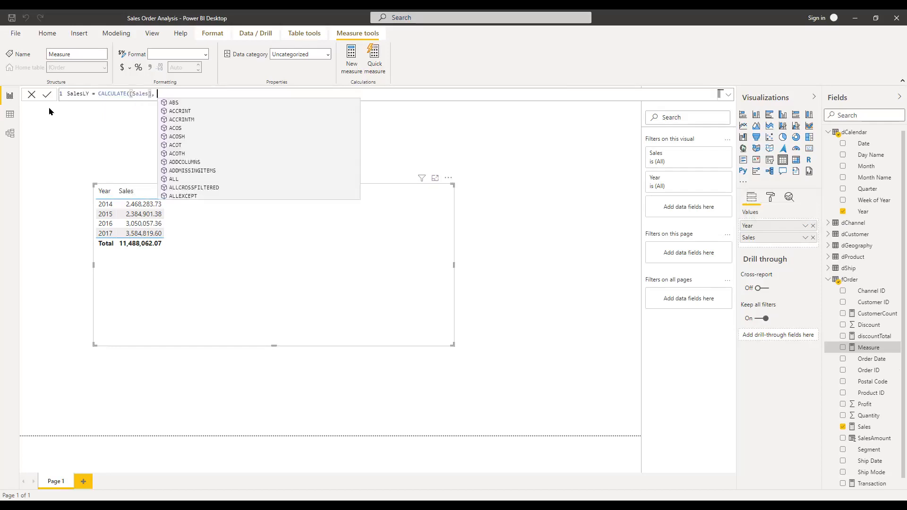
- Complete the SalesLY formula with the filter PREVIOUSYEAR(dCalendar[Date]) and add the measure to the table visual
text(prev)
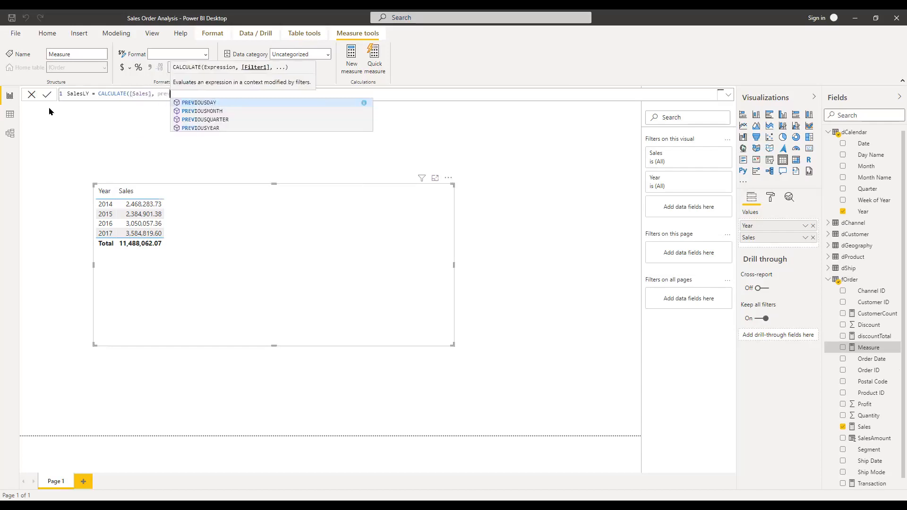
key(Down)
key(Down)
key(Down)
key(Tab)
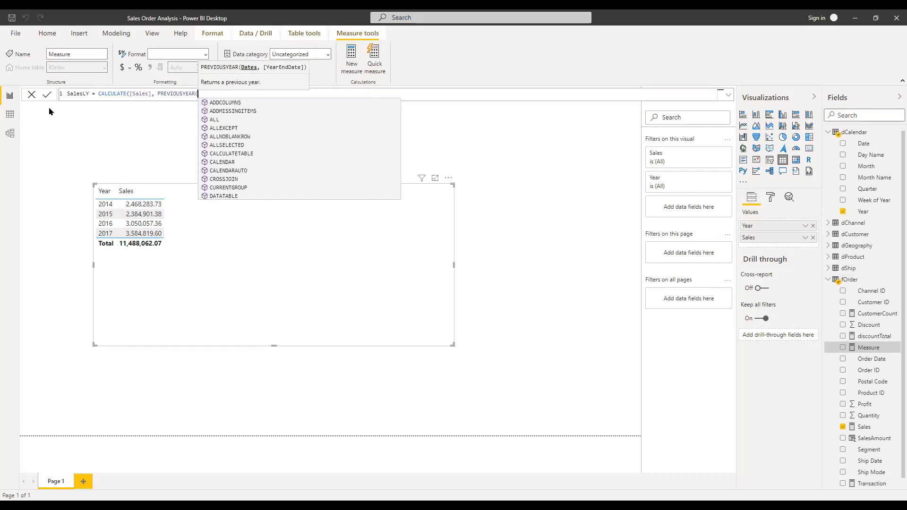
text(dcal)
key(Down)
key(Tab)
text()))
key(Return)
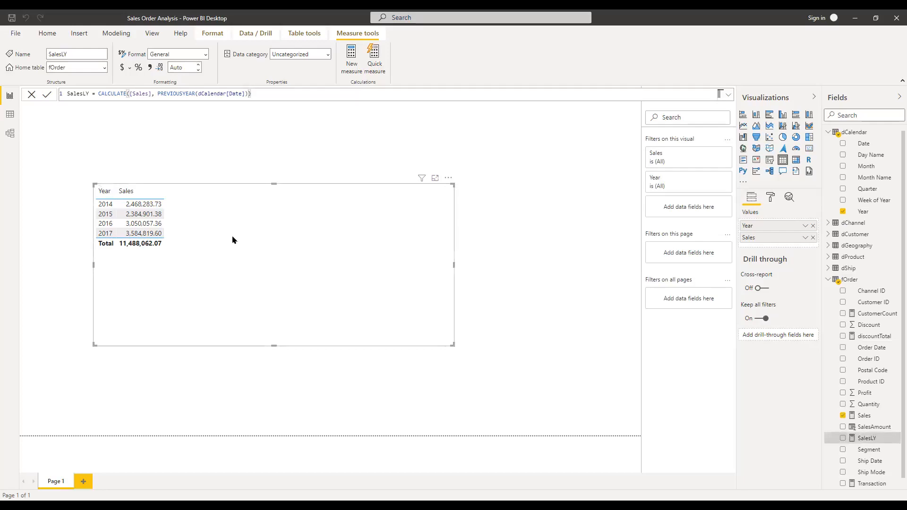
click(843, 440)
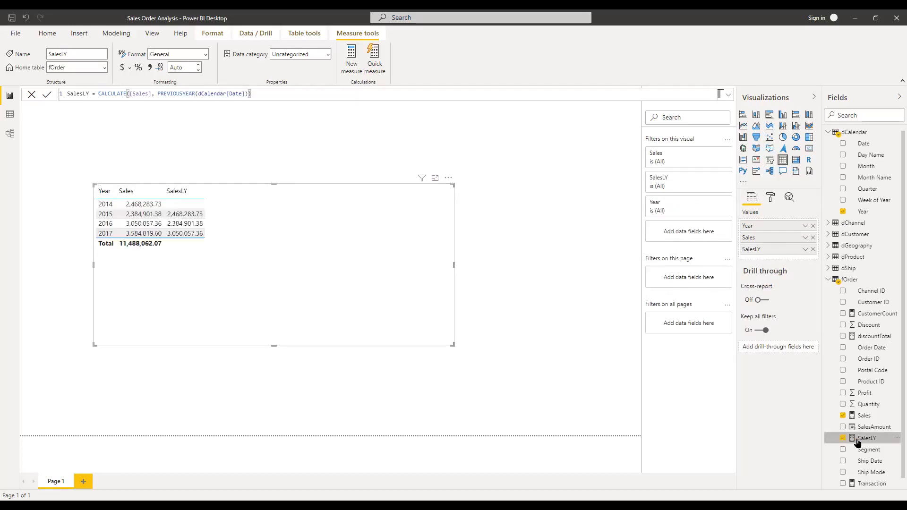
- Create a new measure in fOrder with the formula SalesMargin = [Sales]- [SalesLY]
right_click(857, 443)
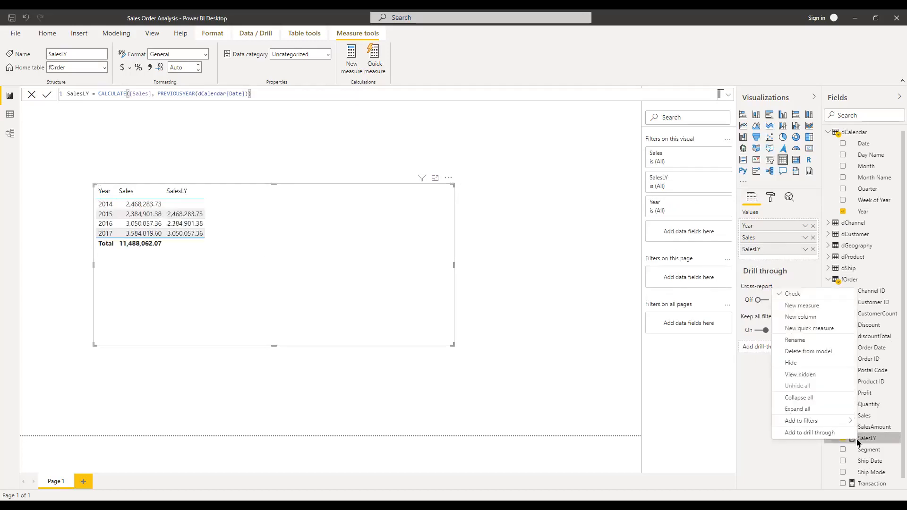
click(834, 306)
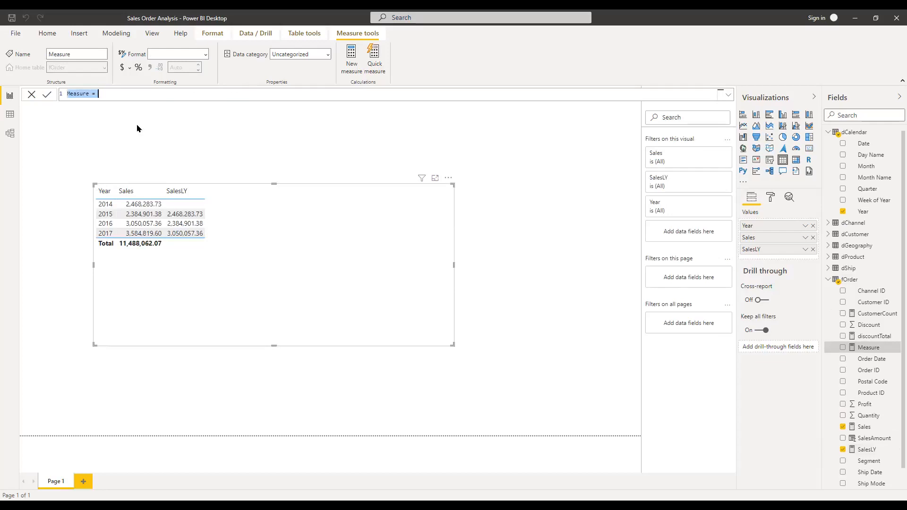
text(SalesMargin = Sales)
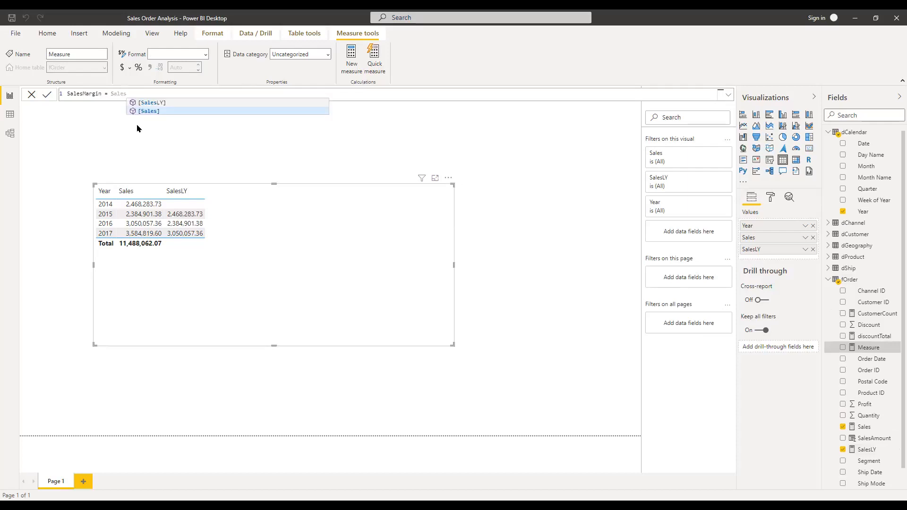
key(Tab)
text(- Sale)
key(Up)
key(Tab)
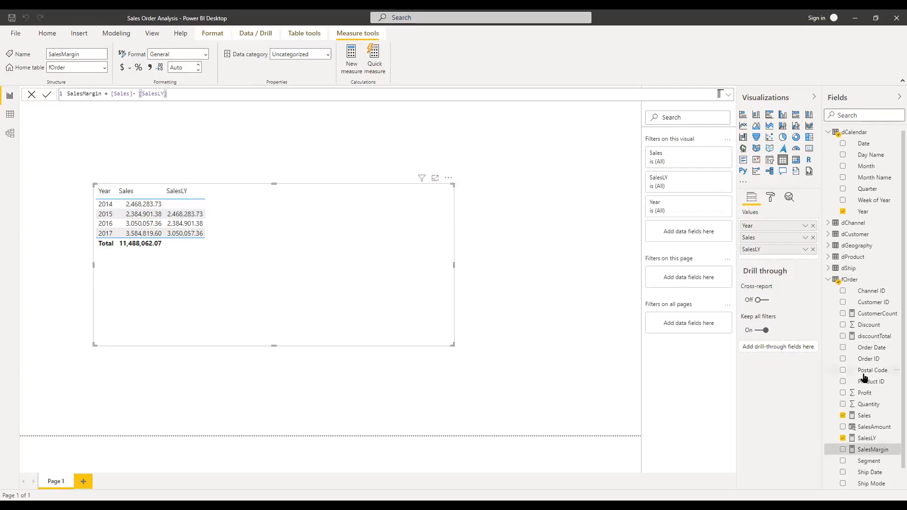
- Create another measure in fOrder with the formula SalesYoYGrowth = [SalesMargin]/[SalesLY]
right_click(871, 453)
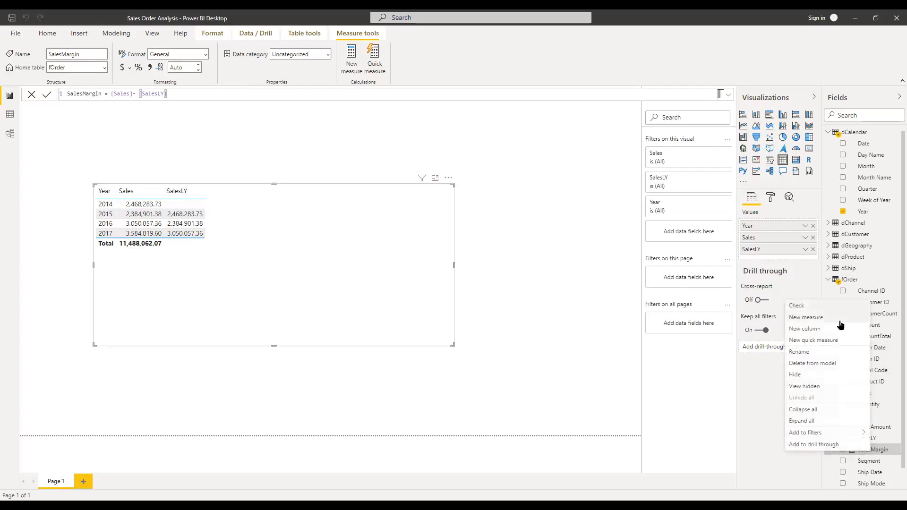
key(Escape)
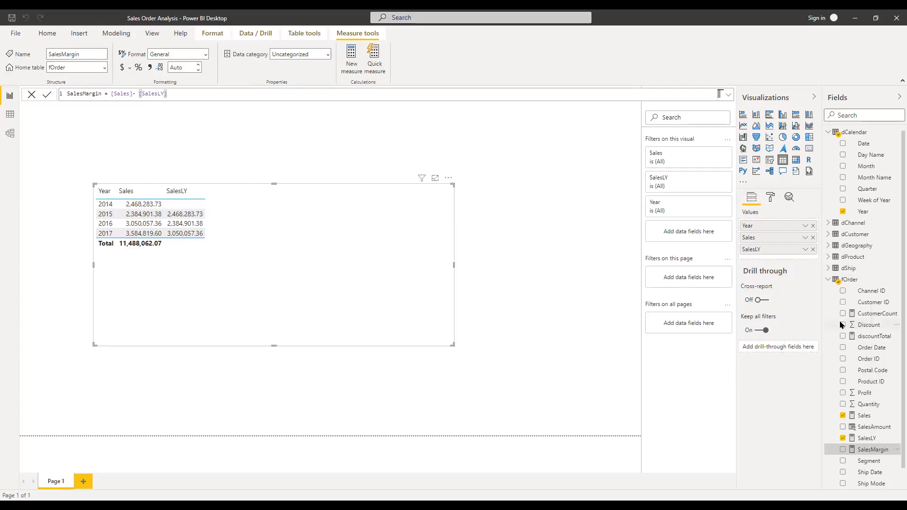
key(Return)
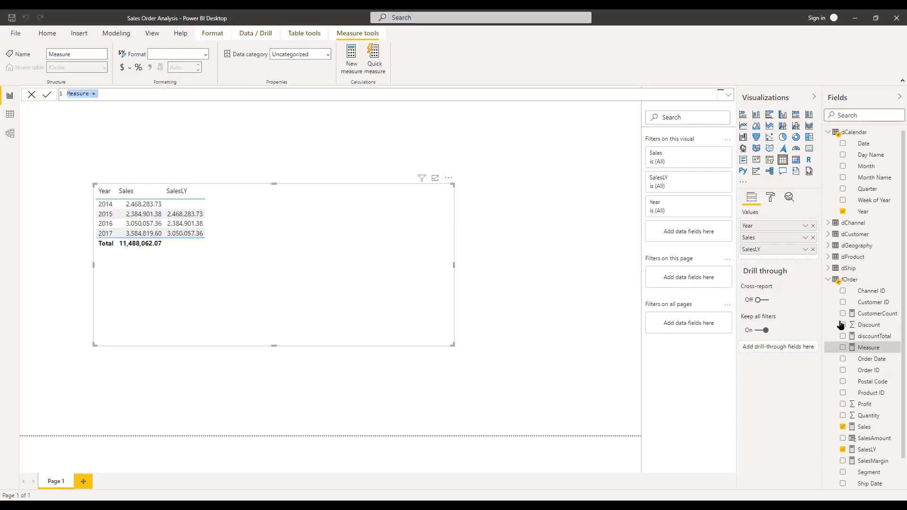
click(152, 93)
click(152, 94)
key(BackSpace)
key(BackSpace)
key(ctrl+a)
text(SalesesYoYGrowth = Sales)
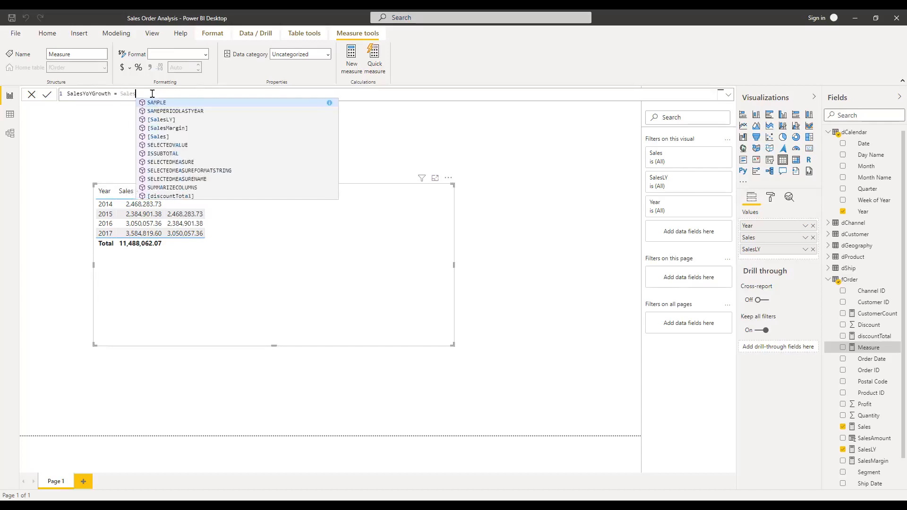
text(La)
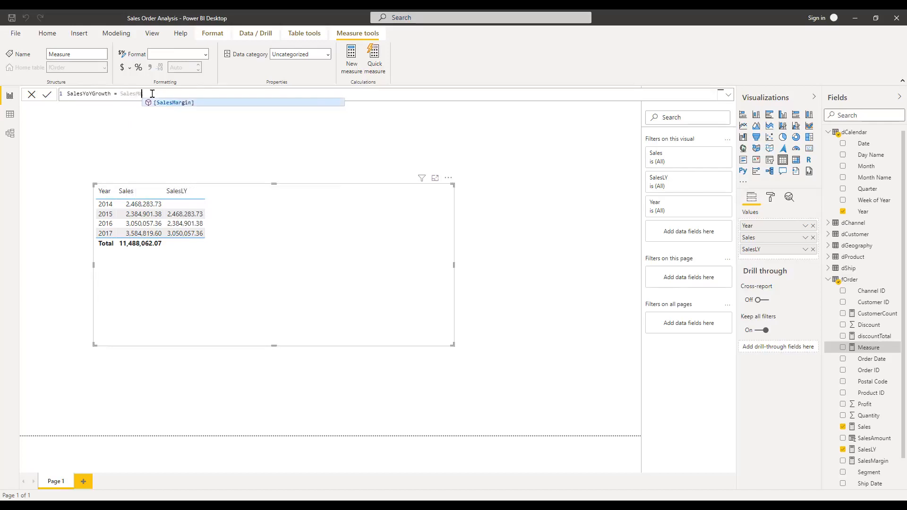
key(Tab)
text(/Sales)
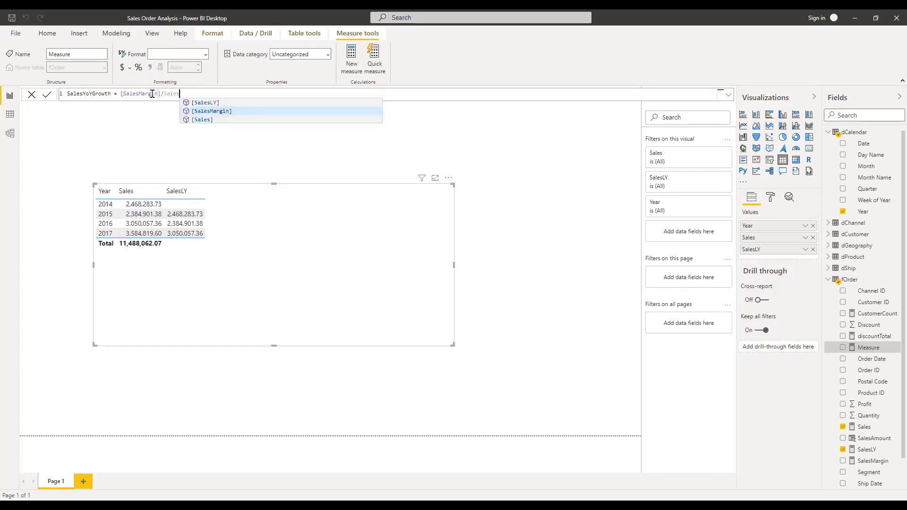
key(Up)
key(Tab)
key(Return)
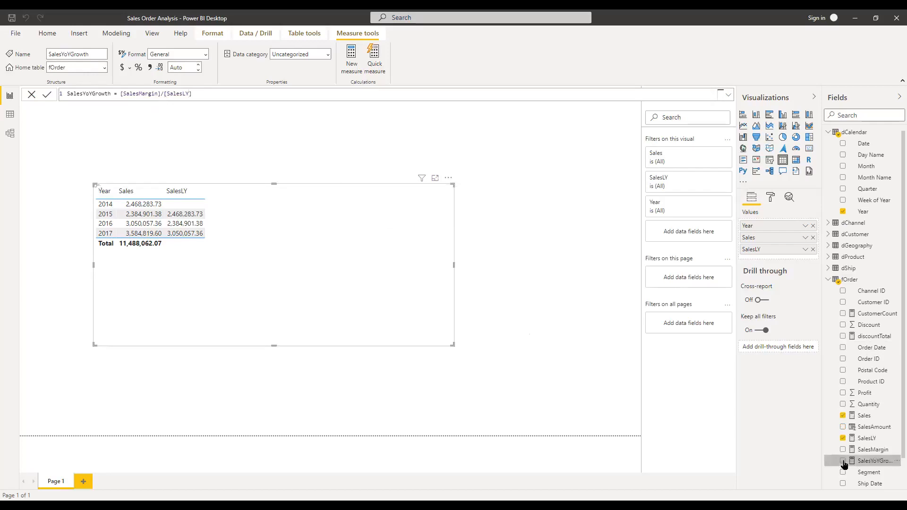
- Add SalesYoYGrowth and SalesMargin to the table visual, placing SalesMargin ahead of SalesYoYGrowth
click(842, 461)
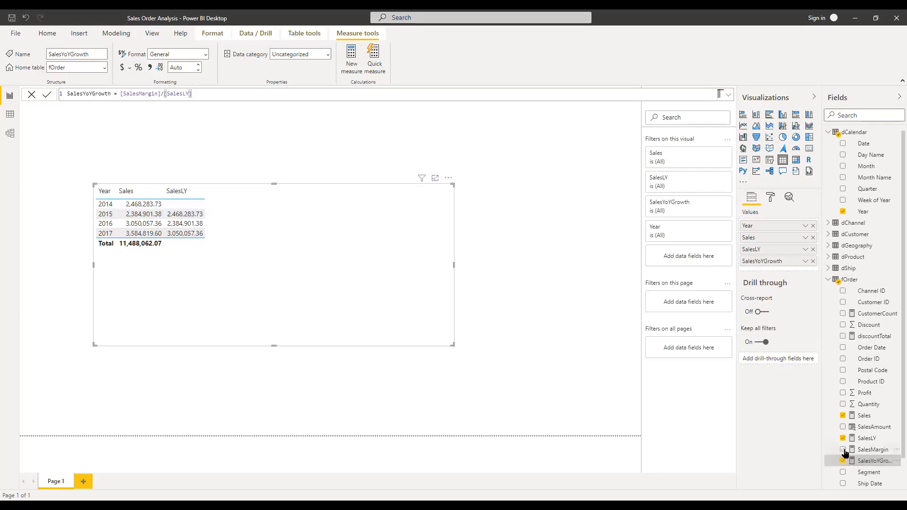
click(843, 450)
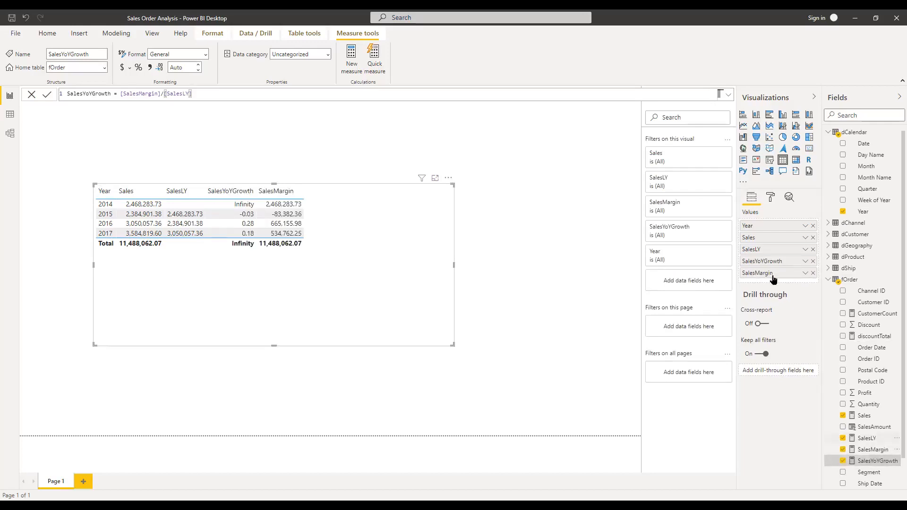
mouse_move(772, 271)
mouse_down()
mouse_move(771, 249)
mouse_move(778, 269)
mouse_up()
drag(783, 277, 782, 281)
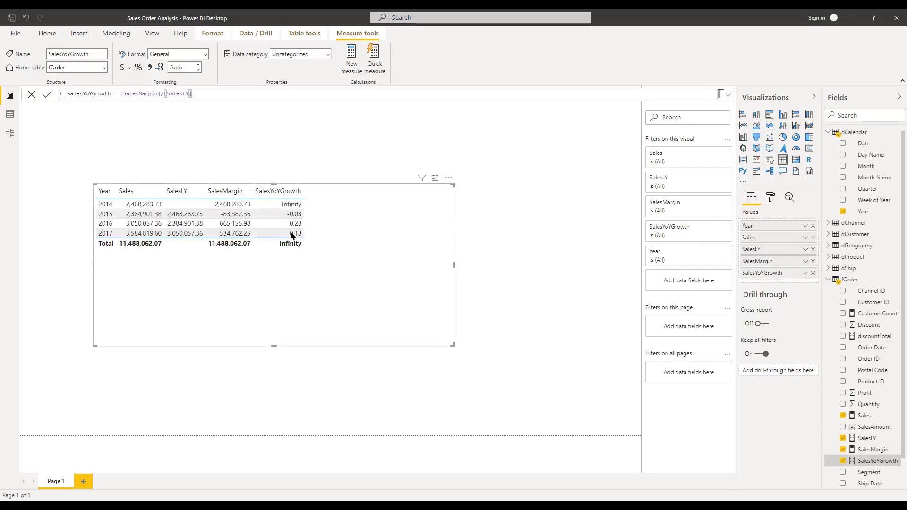
- Change the SalesYoYGrowth formula to IF([SalesLY]<> 0,[SalesMargin]/[SalesLY]) and format the measure as a percentage
click(296, 207)
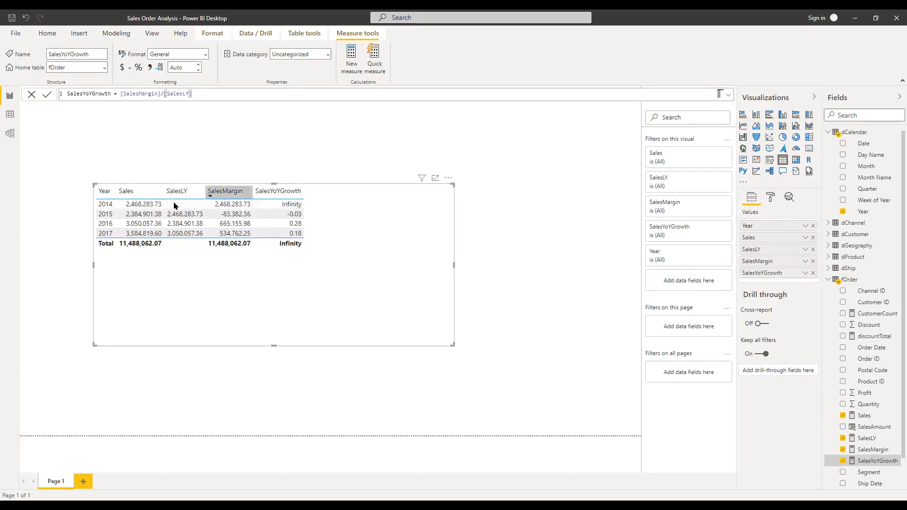
click(193, 207)
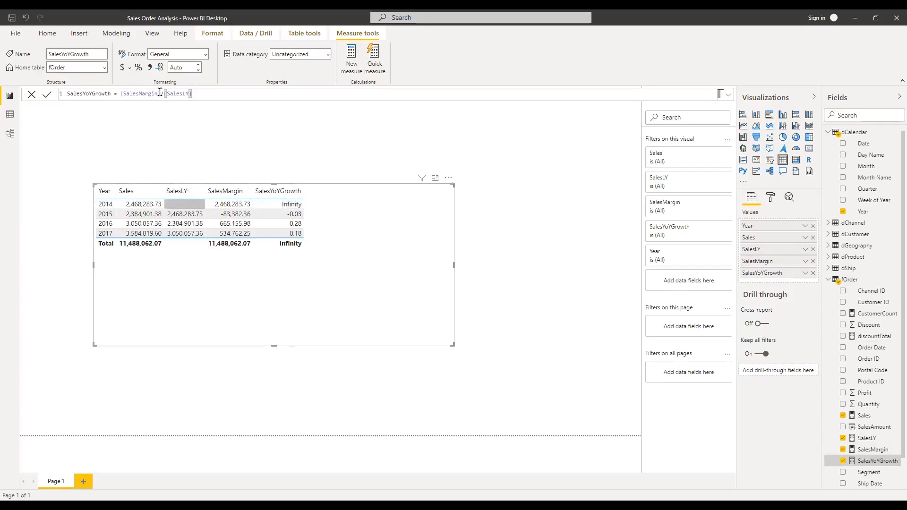
click(285, 209)
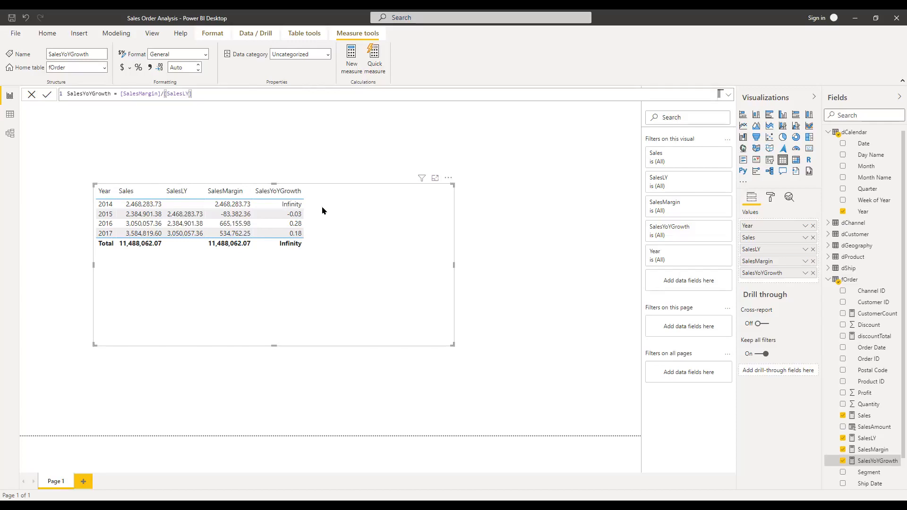
click(289, 204)
text(if)
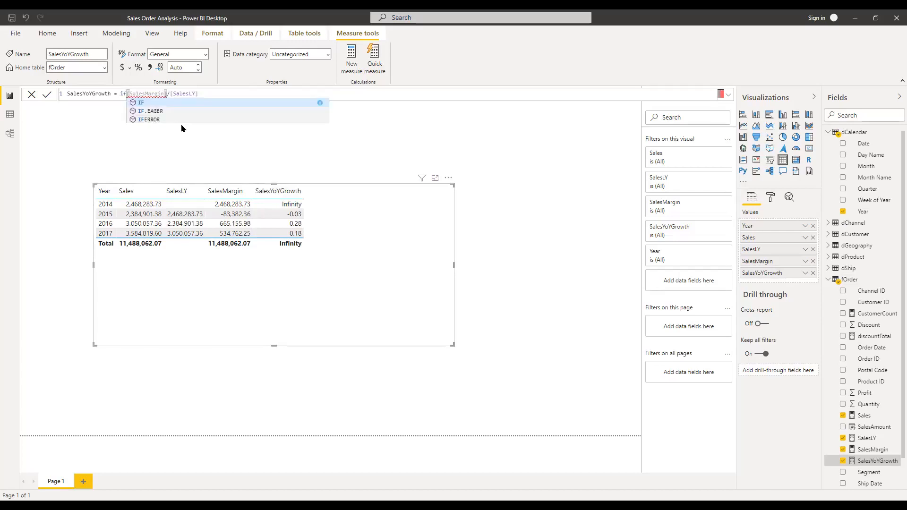
key(Tab)
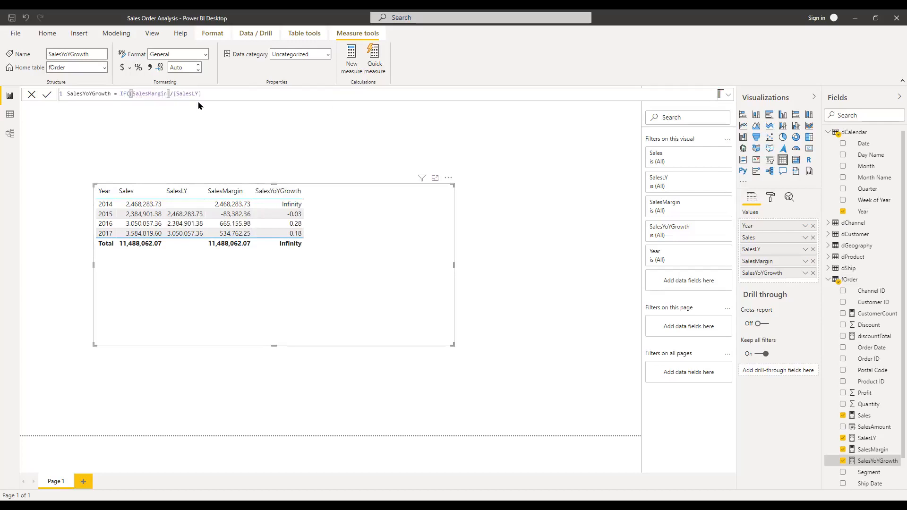
key(End)
text([)
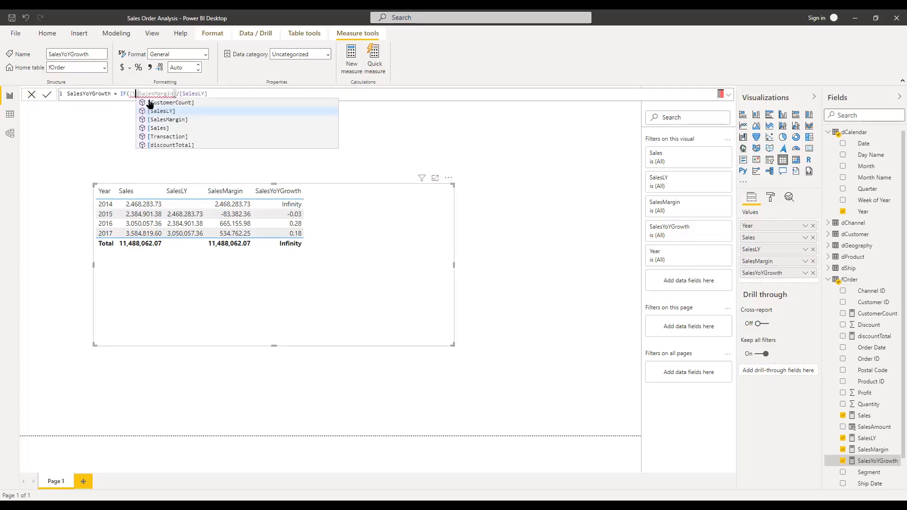
key(Tab)
text(<> 0,)
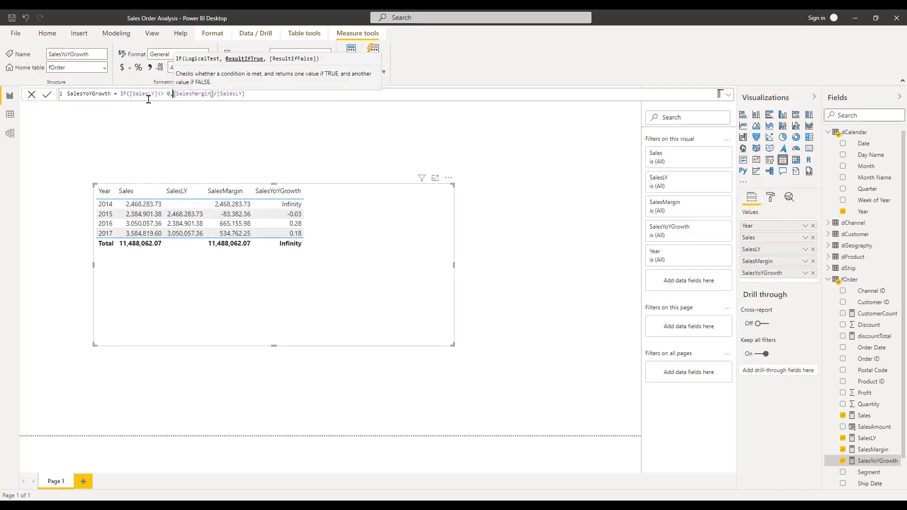
key(End)
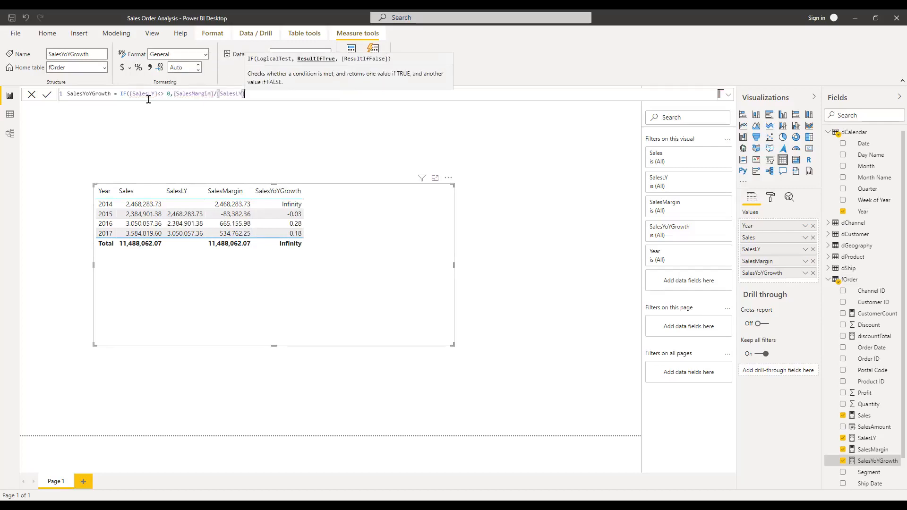
text())
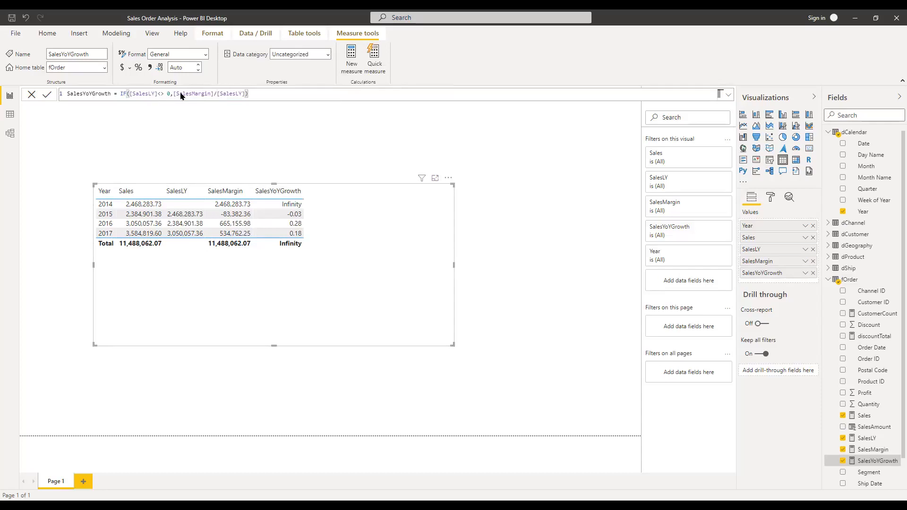
key(Return)
click(143, 71)
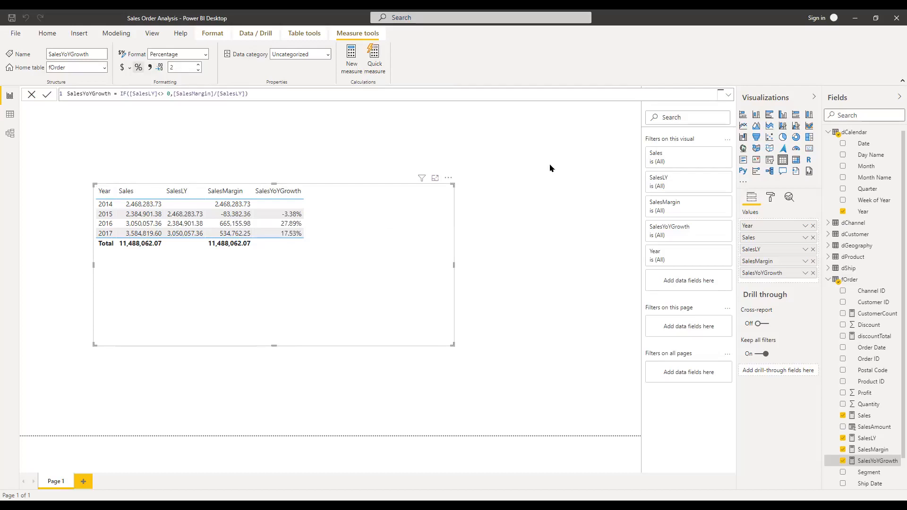
- Create a new measure in fOrder with the formula SalesYoYGrowth1 = DIVIDE([SalesMargin], [SalesLY])
right_click(872, 463)
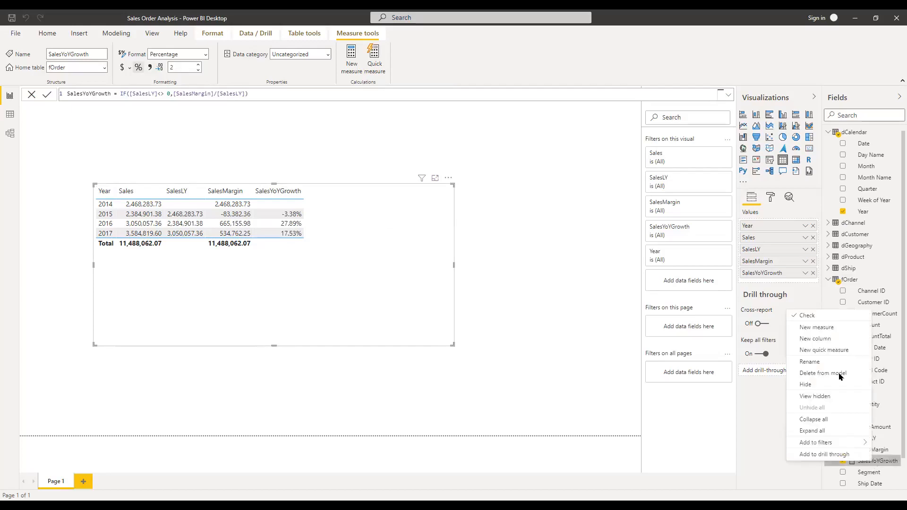
click(837, 328)
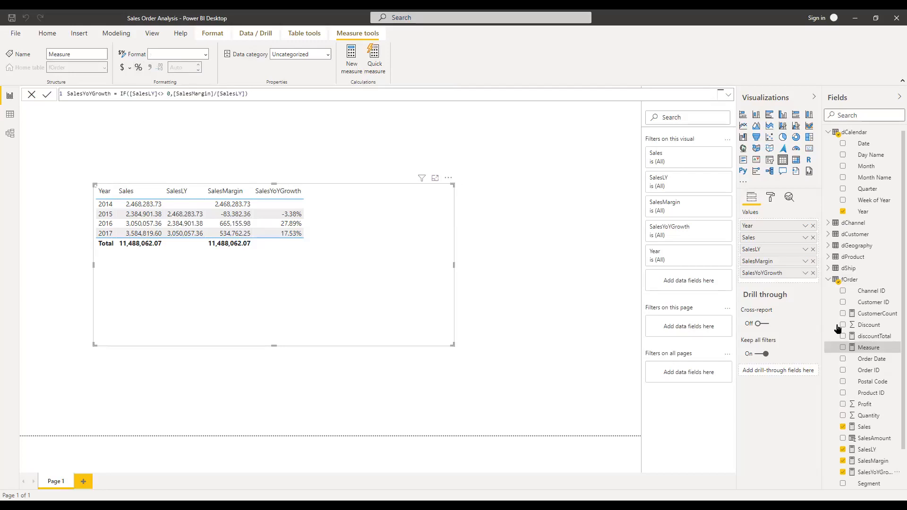
click(131, 95)
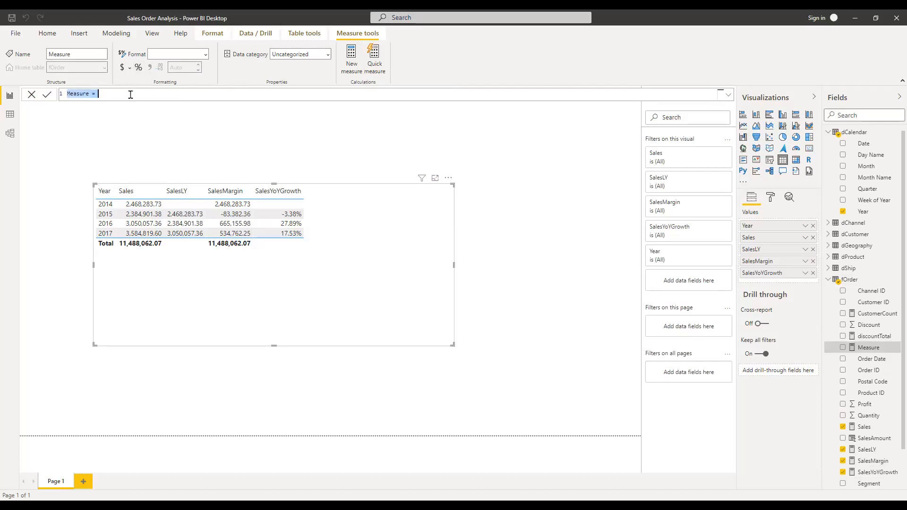
key(BackSpace)
text(SalesYoYGrowh)
key(BackSpace)
text(th1= div)
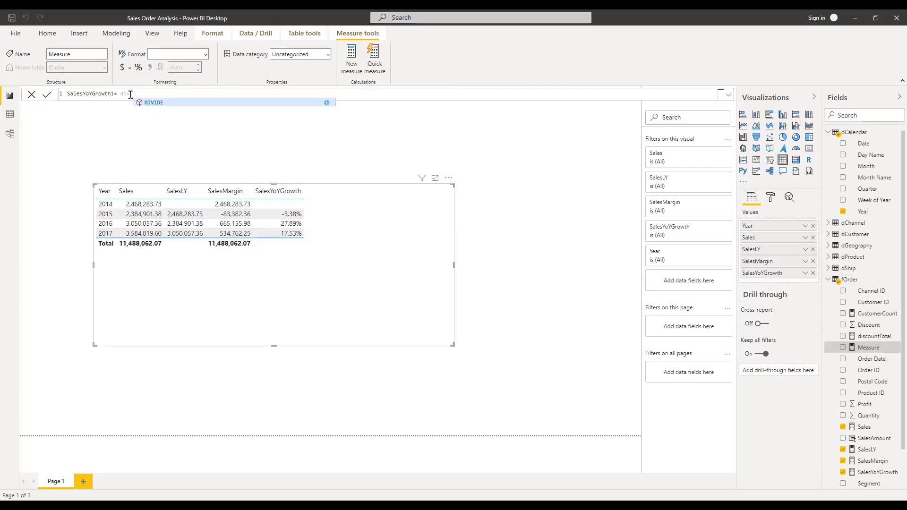
key(Tab)
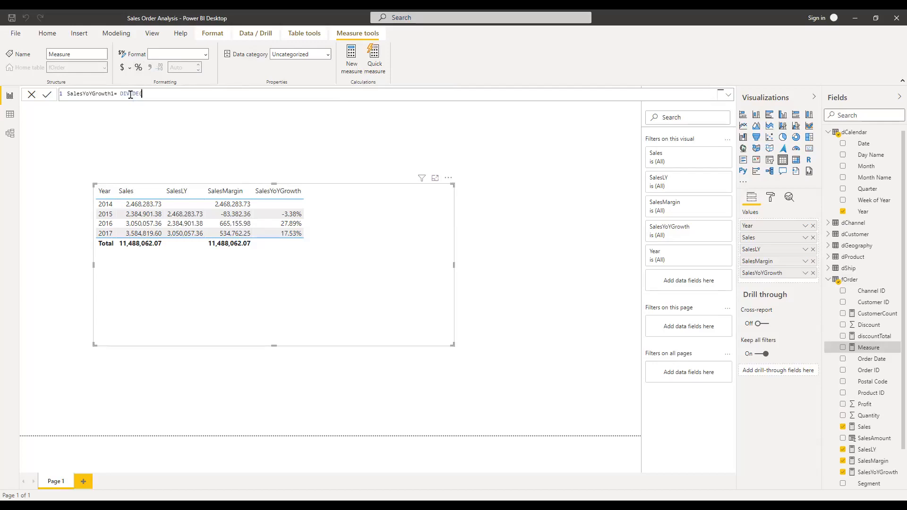
text(sale)
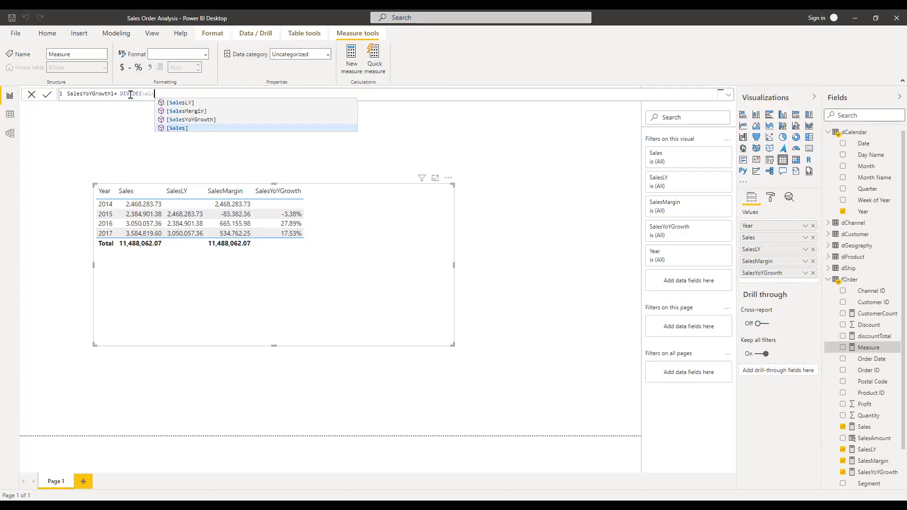
key(Up)
key(Up)
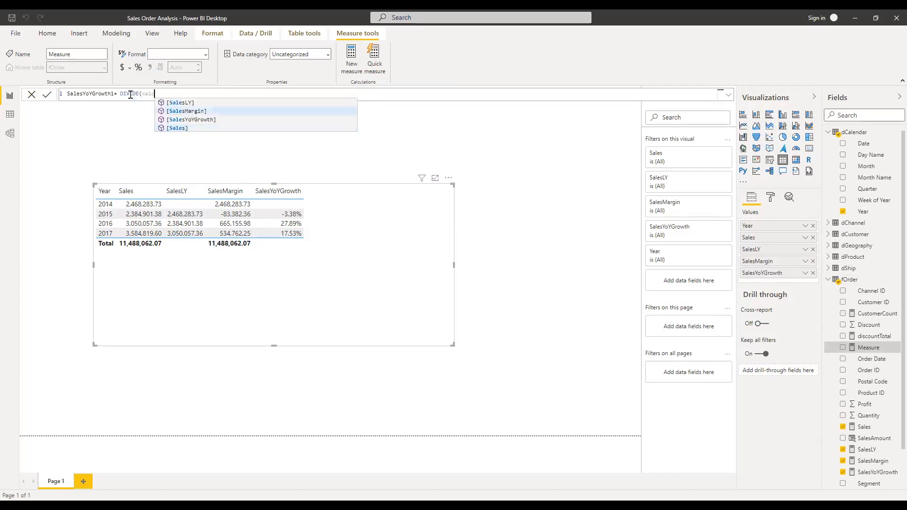
key(Tab)
text(, Sales)
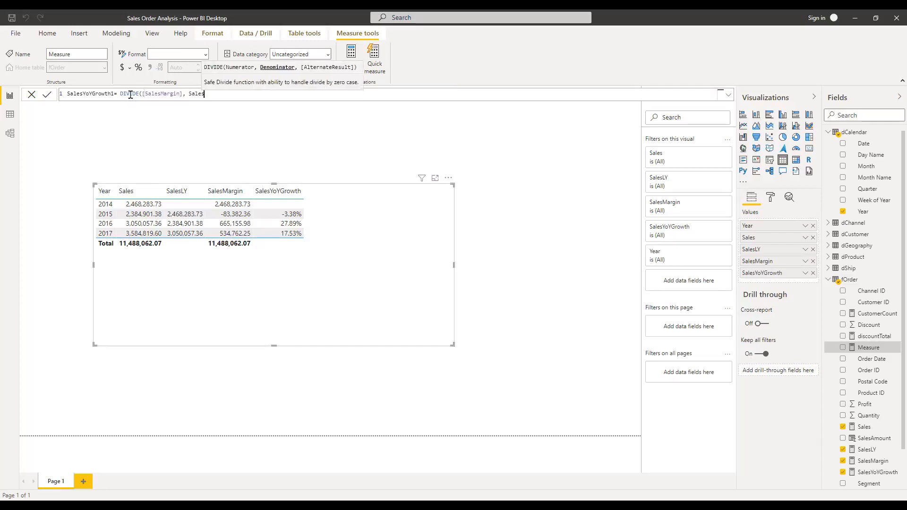
text(L)
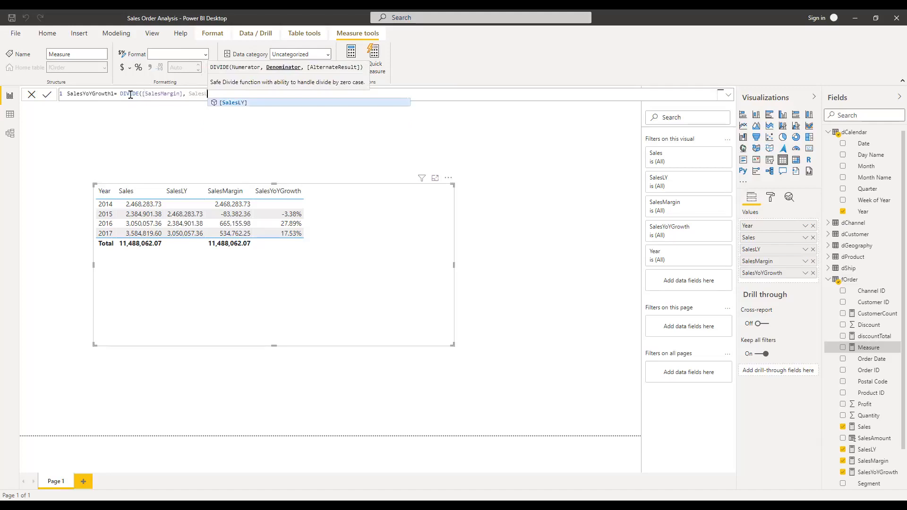
key(Tab)
text())
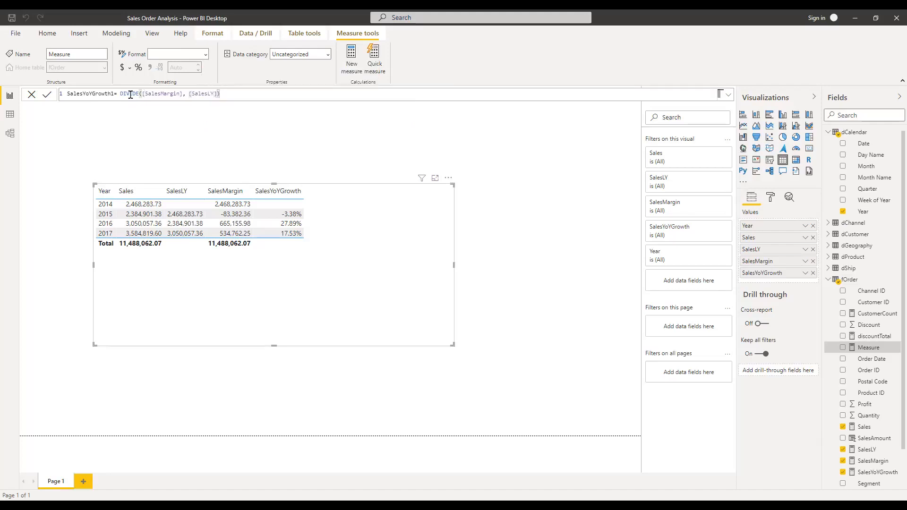
key(Return)
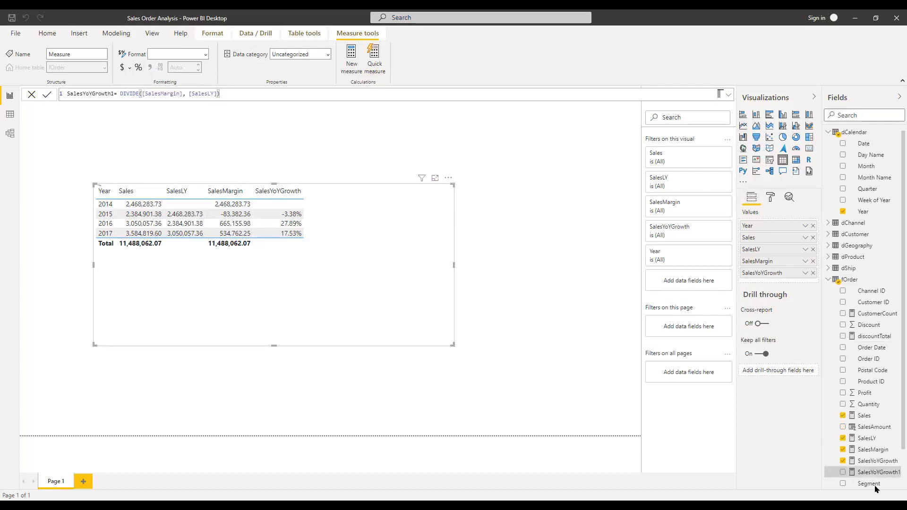
- Add SalesYoYGrowth1 to the table visual and format the measure as a percentage
click(843, 472)
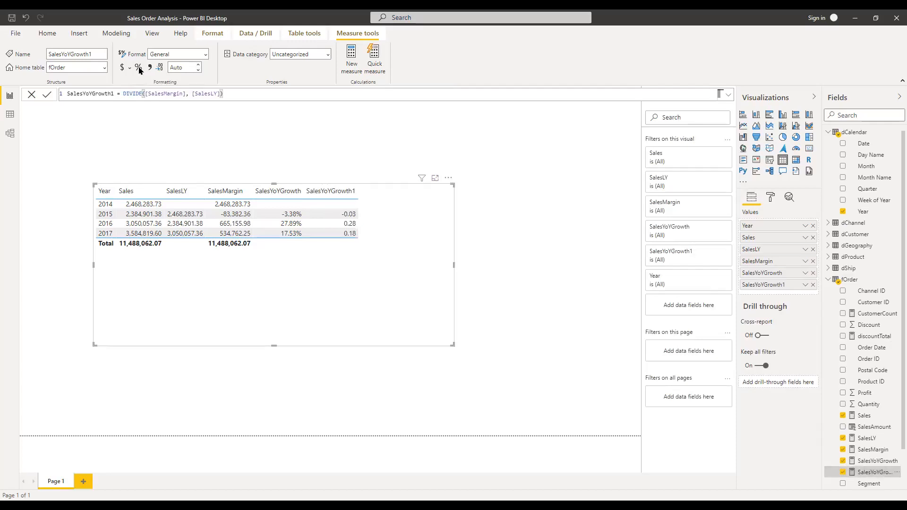
click(138, 68)
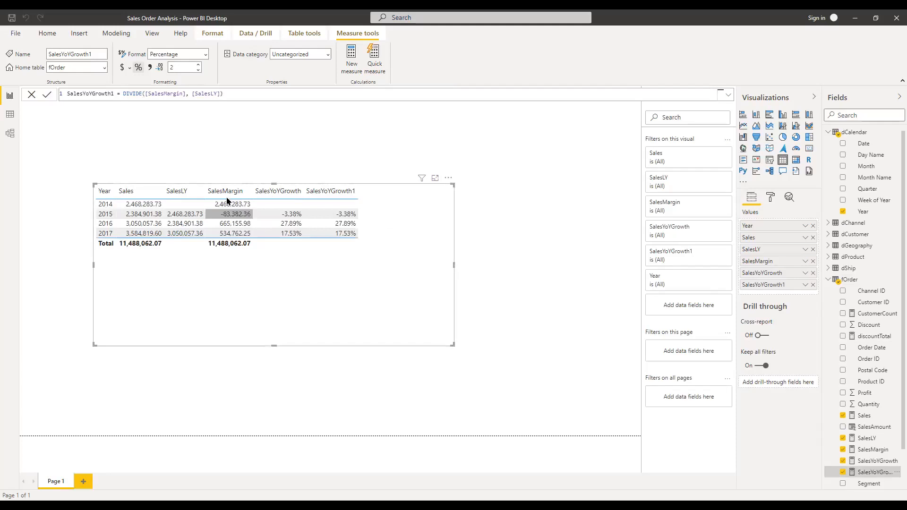
- Remove SalesMargin from the table visual and move the table lower on the report page
click(843, 449)
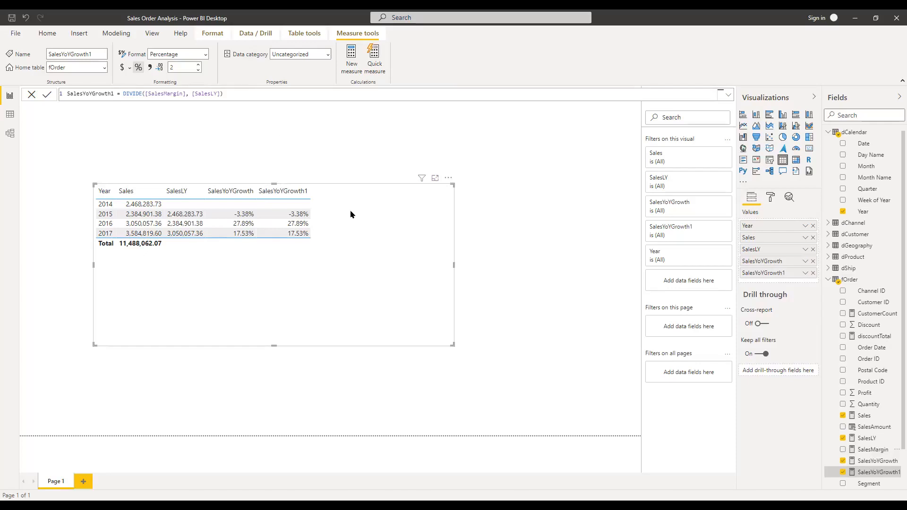
drag(354, 219, 366, 297)
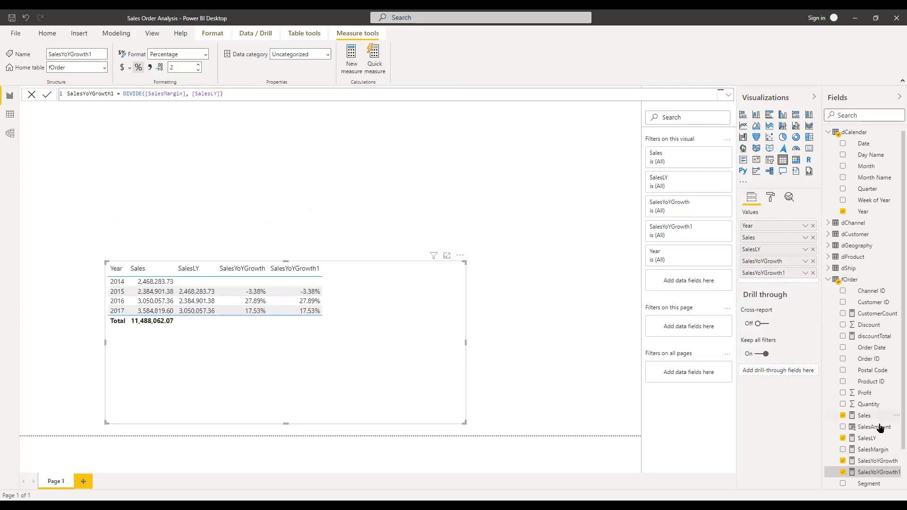
- Start a new measure in fOrder and name it CustomerCount
right_click(879, 427)
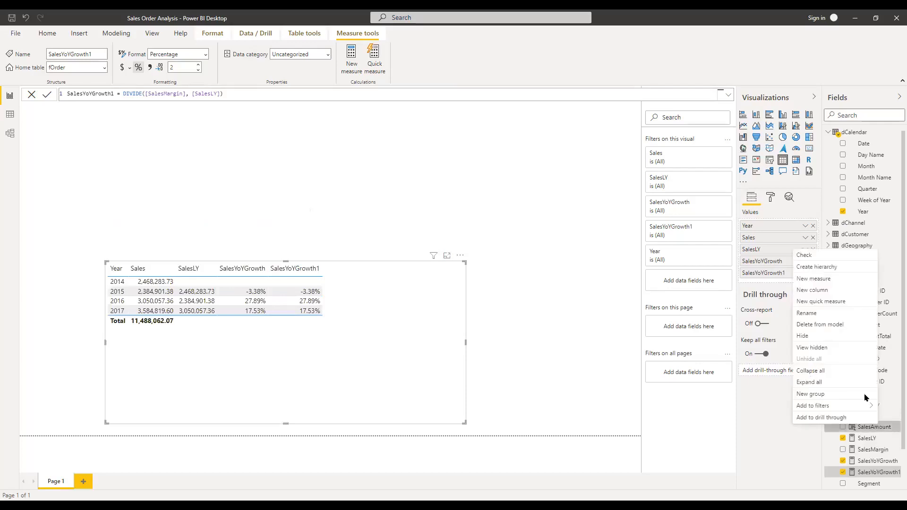
click(843, 282)
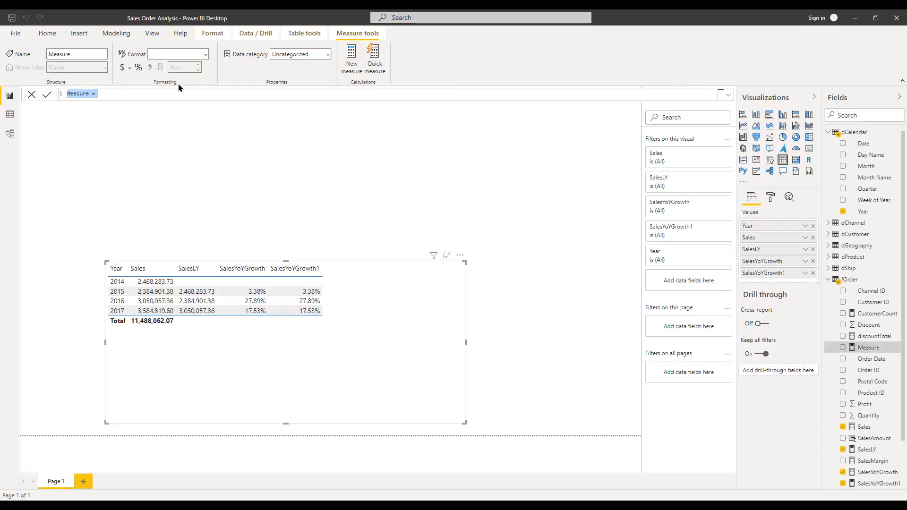
key(BackSpace)
text(CustomerCOun)
key(BackSpace)
key(BackSpace)
key(BackSpace)
text(ount = Count)
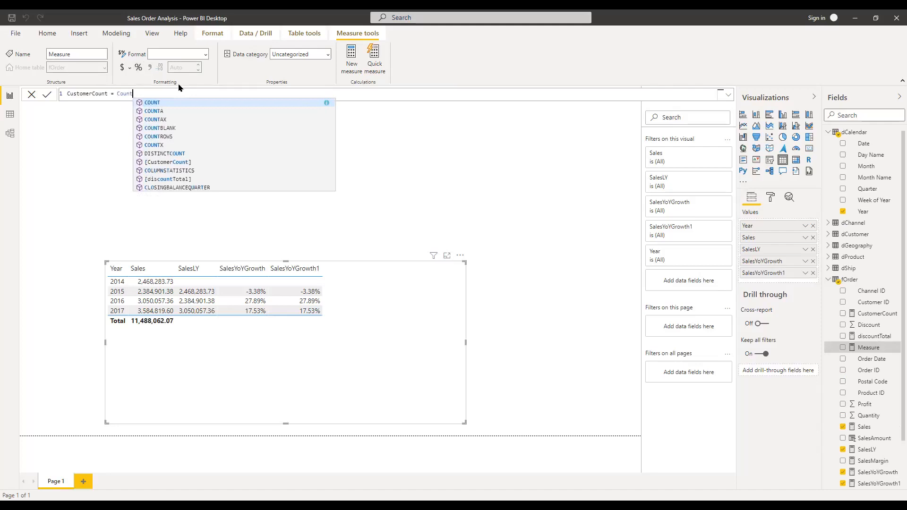
- Define the new customer measure's formula as DISTINCTCOUNT(dCustomer[Customer Name]) and try to save it
key(BackSpace)
key(BackSpace)
key(BackSpace)
key(BackSpace)
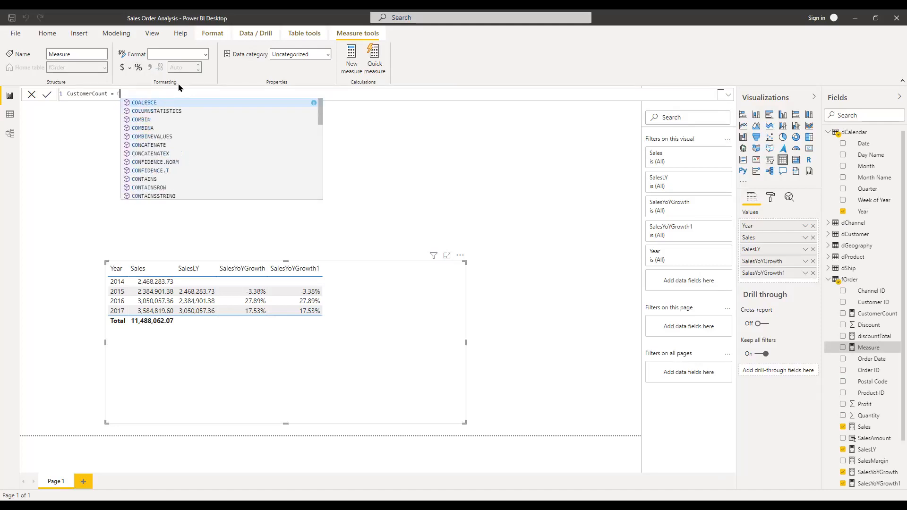
key(BackSpace)
text(disti)
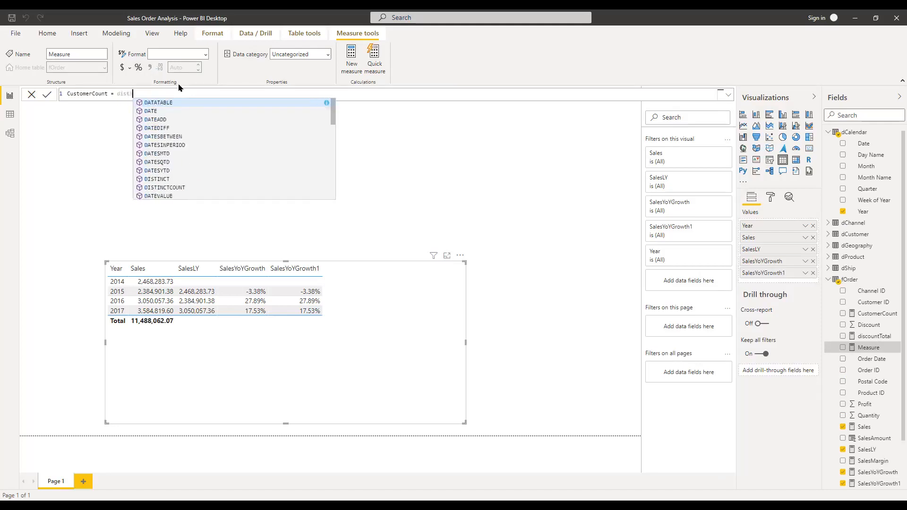
key(Tab)
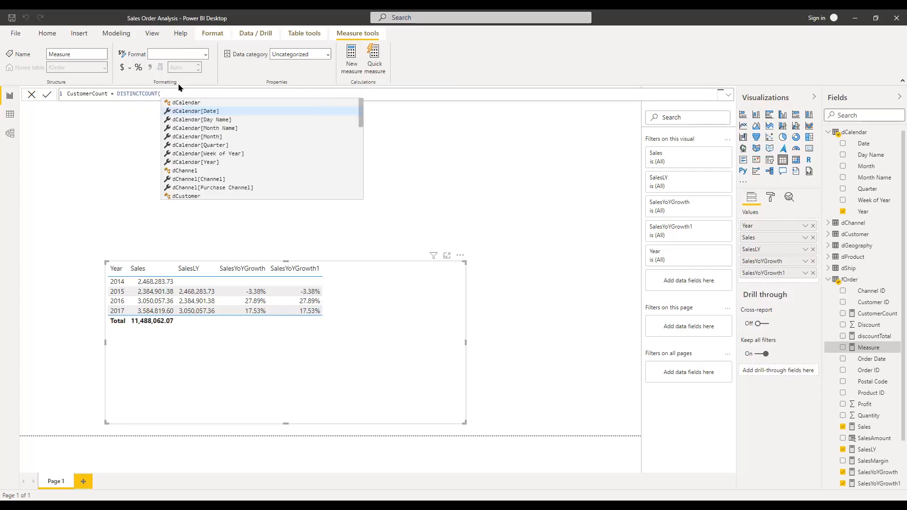
text(dc)
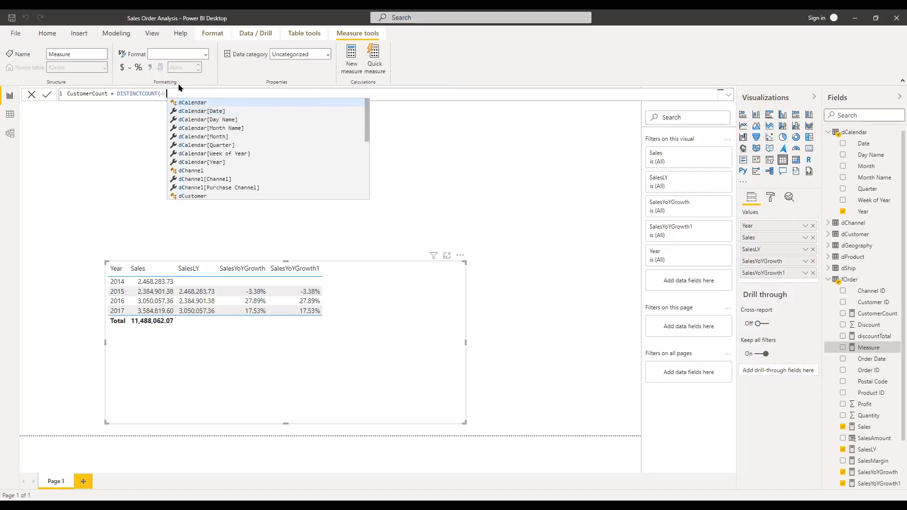
text(u)
key(Down)
key(Down)
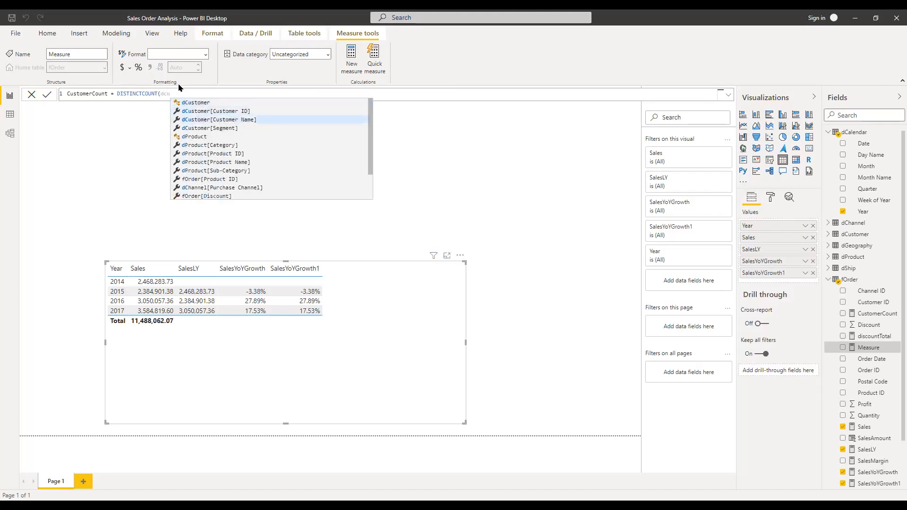
key(Tab)
text())
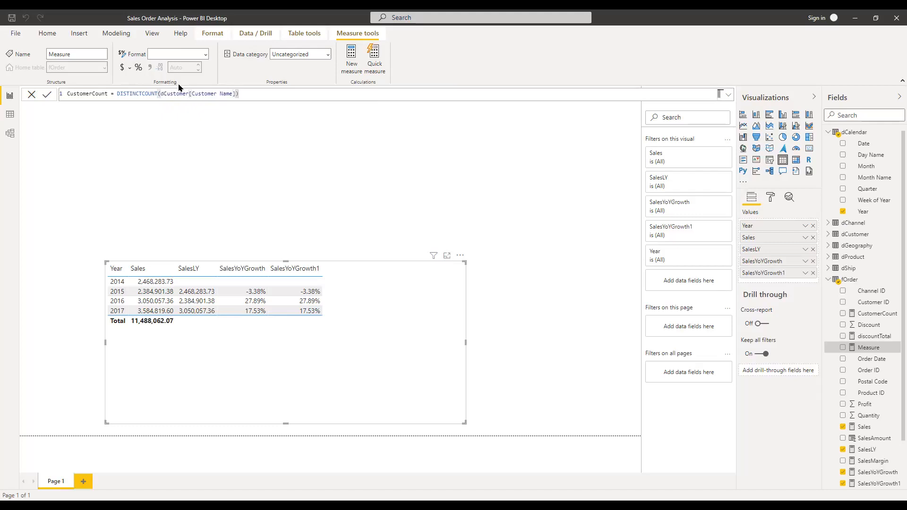
key(Return)
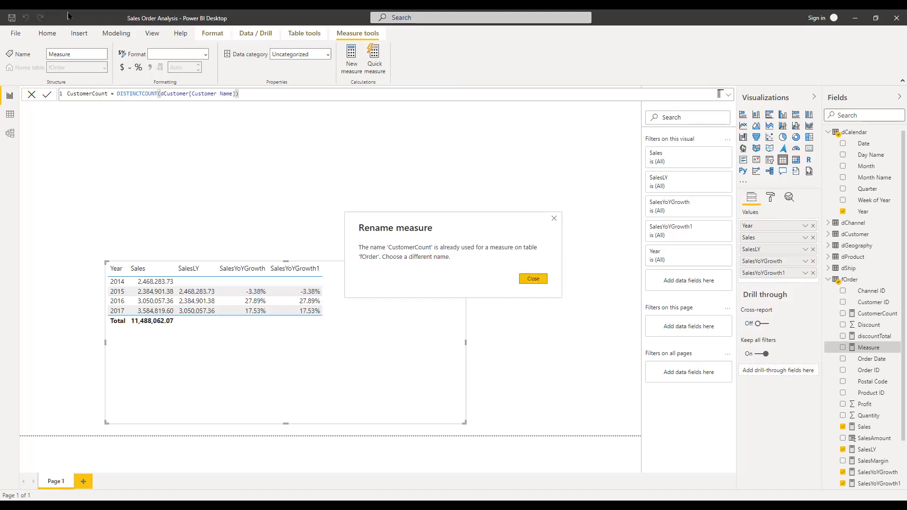
- Change the new customer measure's name to NOfCustomers, keeping its DISTINCTCOUNT formula, and save it
click(536, 283)
click(102, 94)
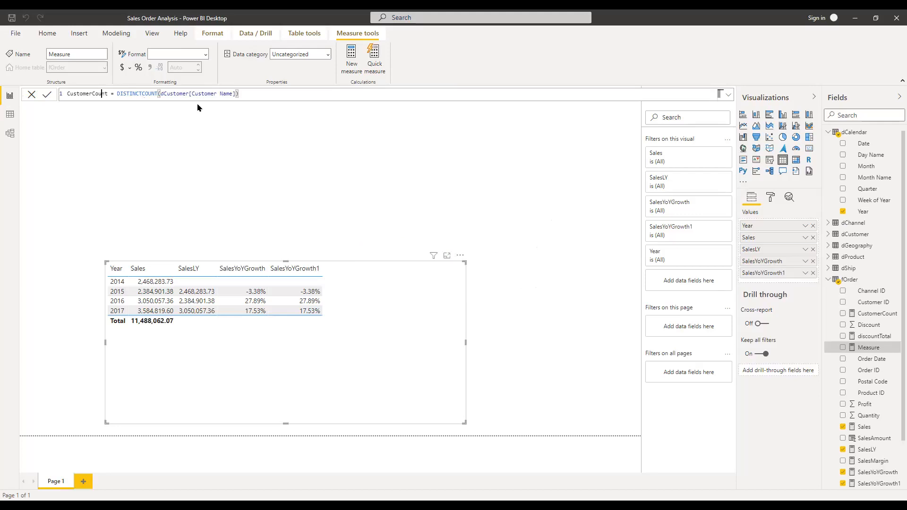
key(Right)
key(BackSpace)
key(BackSpace)
key(BackSpace)
key(BackSpace)
key(BackSpace)
text(s)
text(C)
text(\)
key(BackSpace)
key(BackSpace)
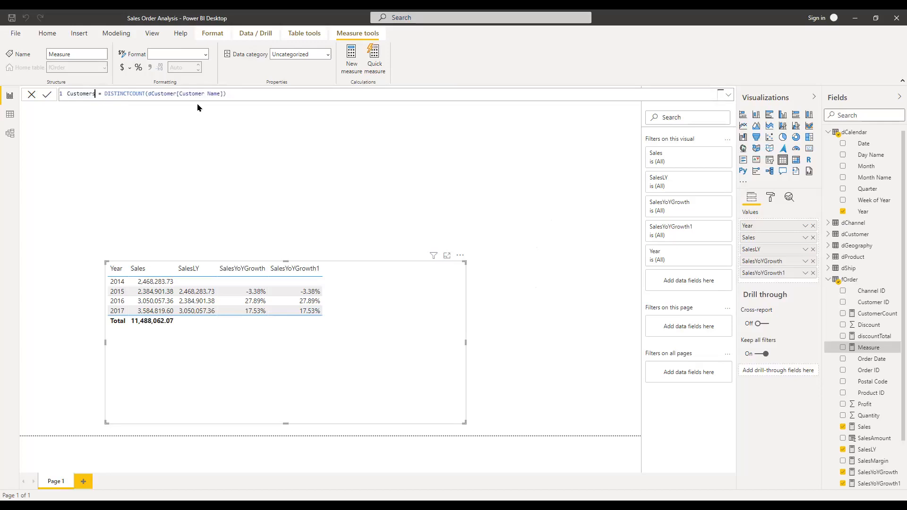
text(Co)
key(BackSpace)
key(BackSpace)
text(N)
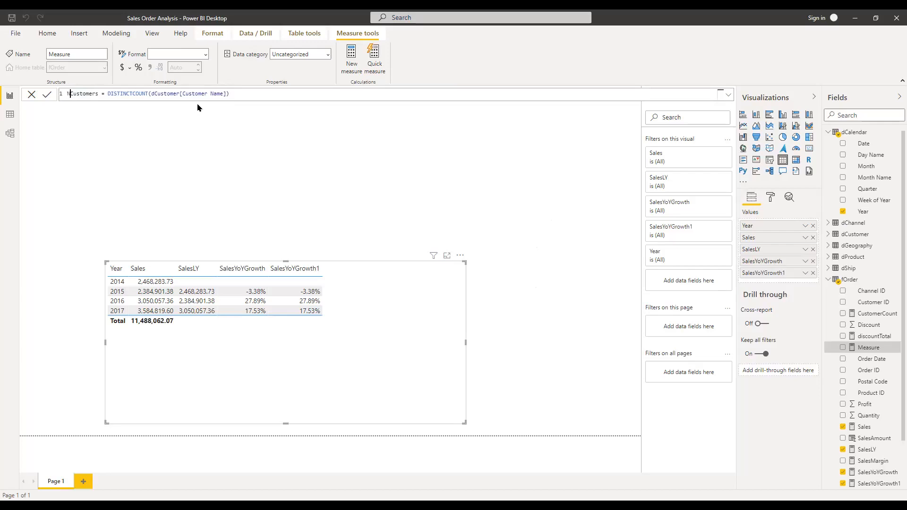
text(Of)
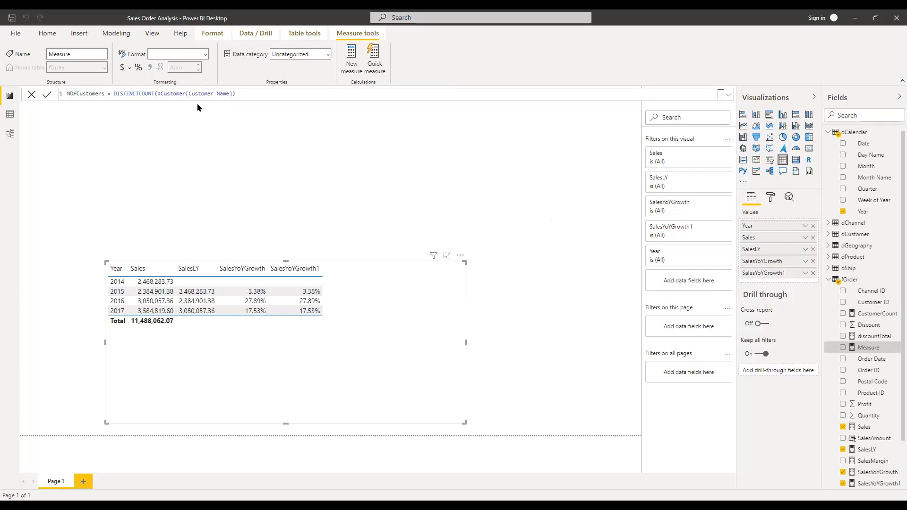
key(Return)
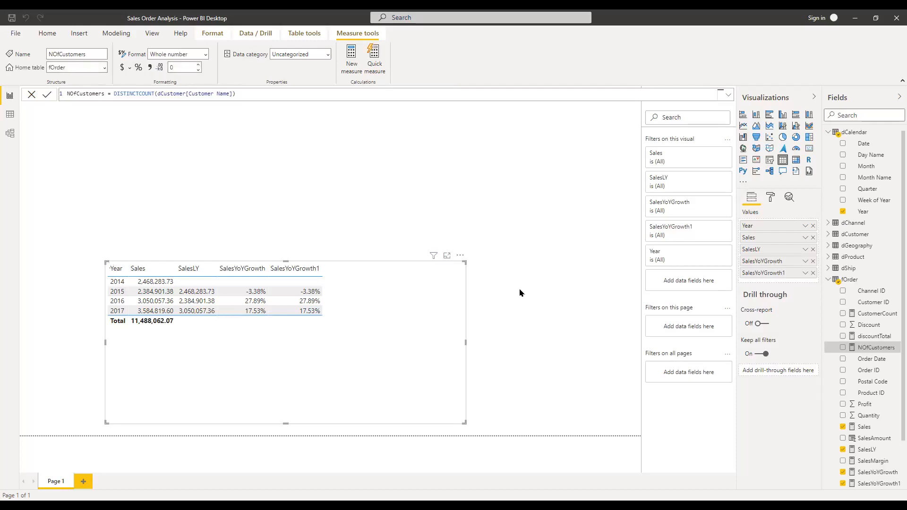
- Add a card visual showing NOfCustomers, then resize it and place it in the space above the table
click(809, 149)
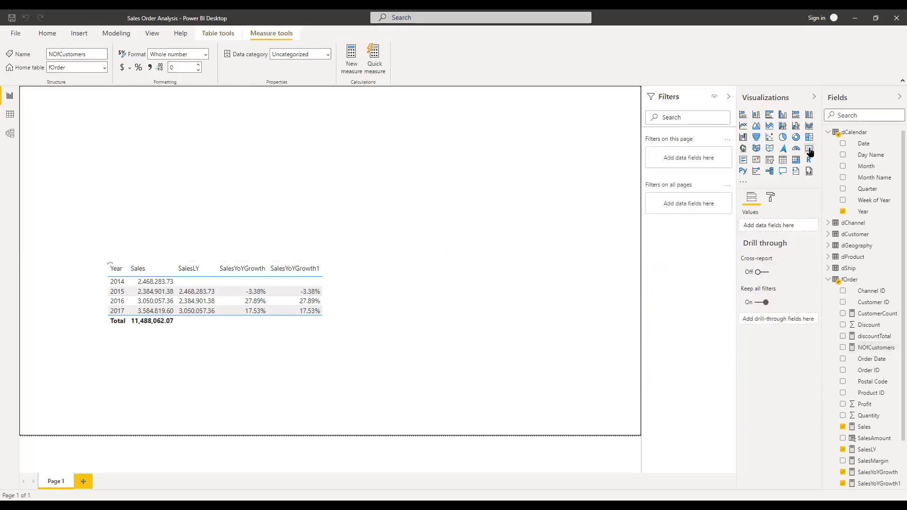
click(809, 149)
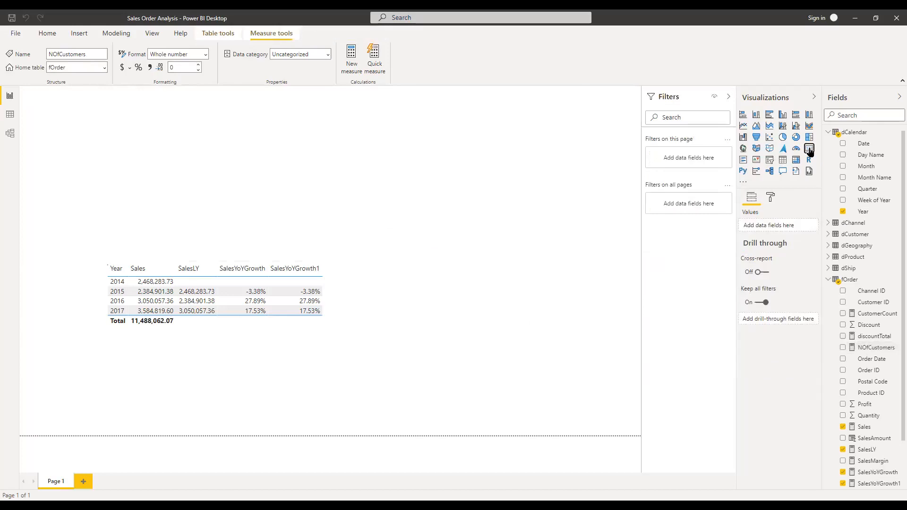
click(843, 349)
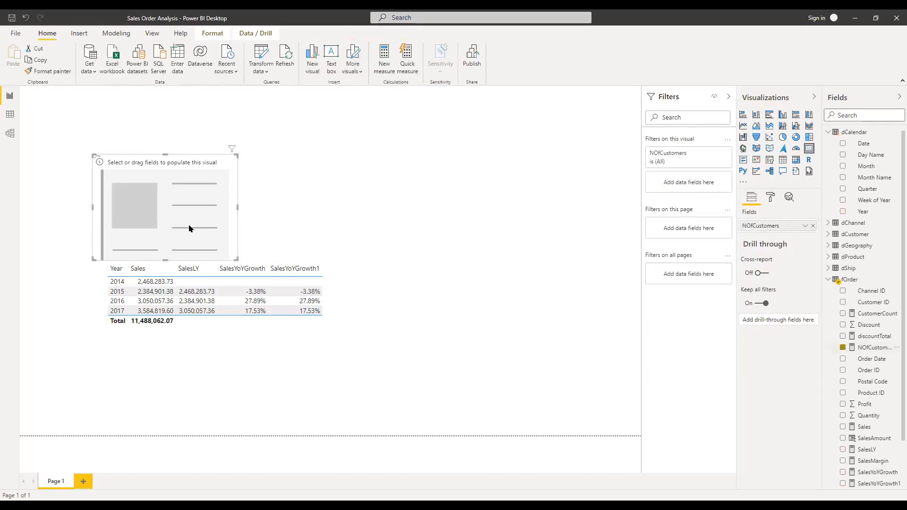
drag(236, 260, 267, 208)
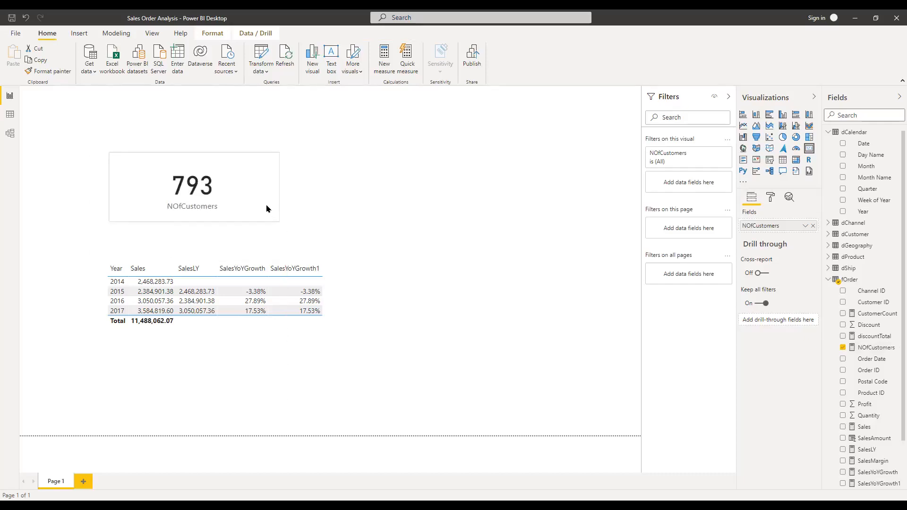
click(267, 208)
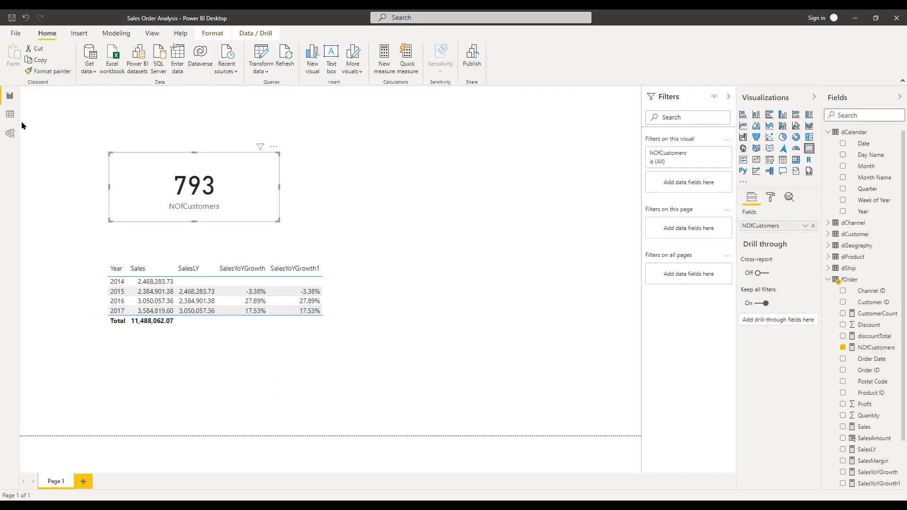
- Examine the order rows in the fOrder table's data, then return to the report
click(9, 116)
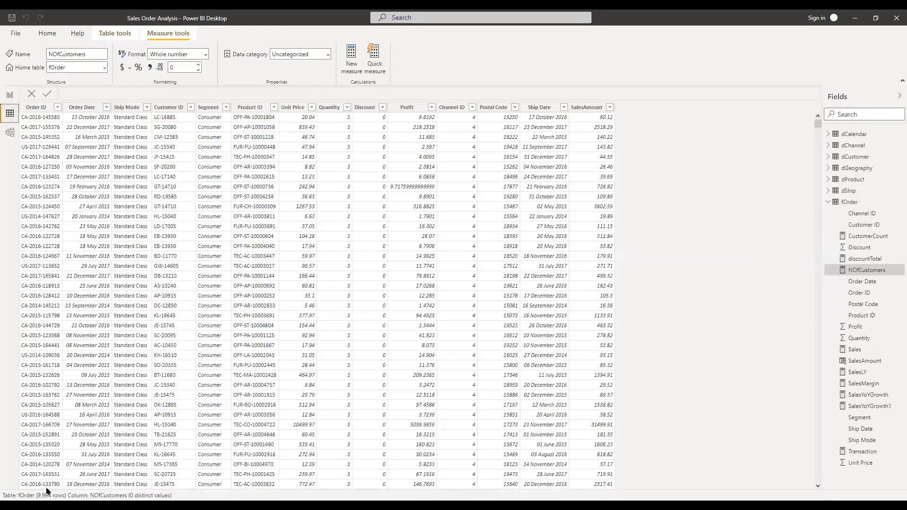
scroll(46, 492, down, 2)
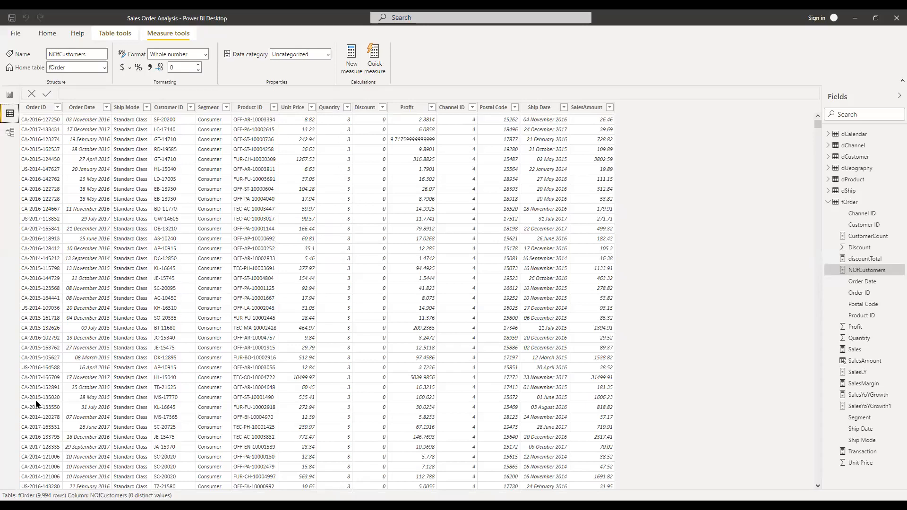
click(8, 97)
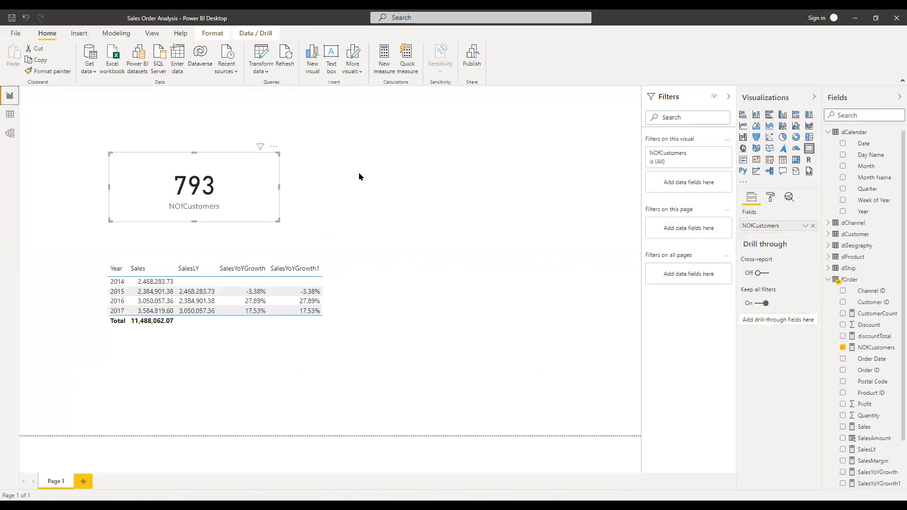
- Start a new measure in the fOrder table and name it TransactionCount
click(359, 177)
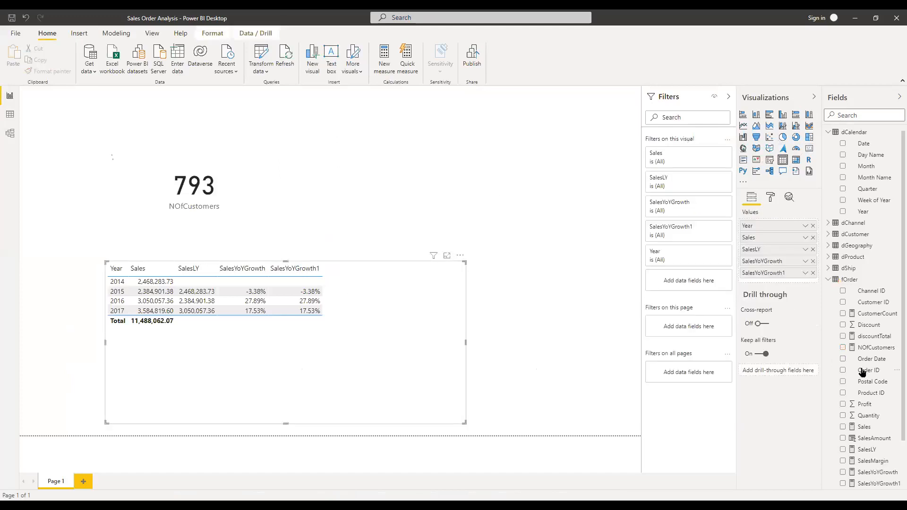
right_click(862, 373)
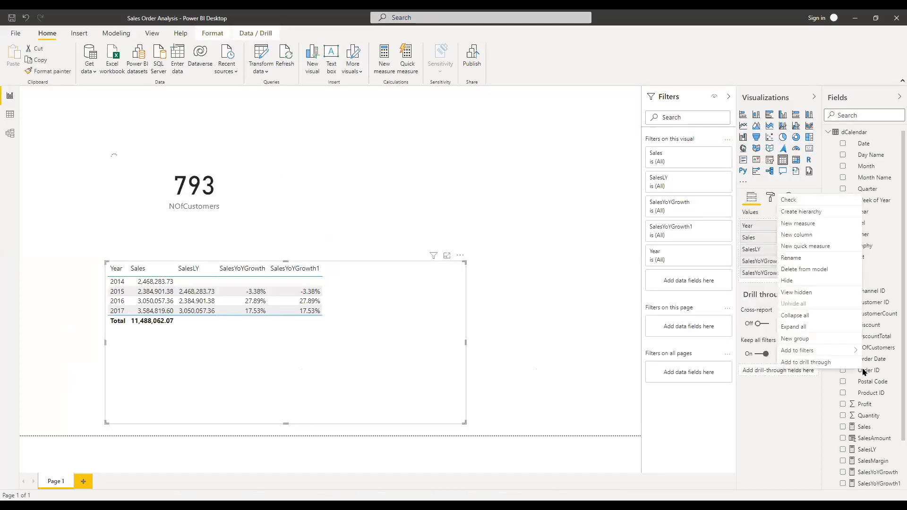
click(836, 228)
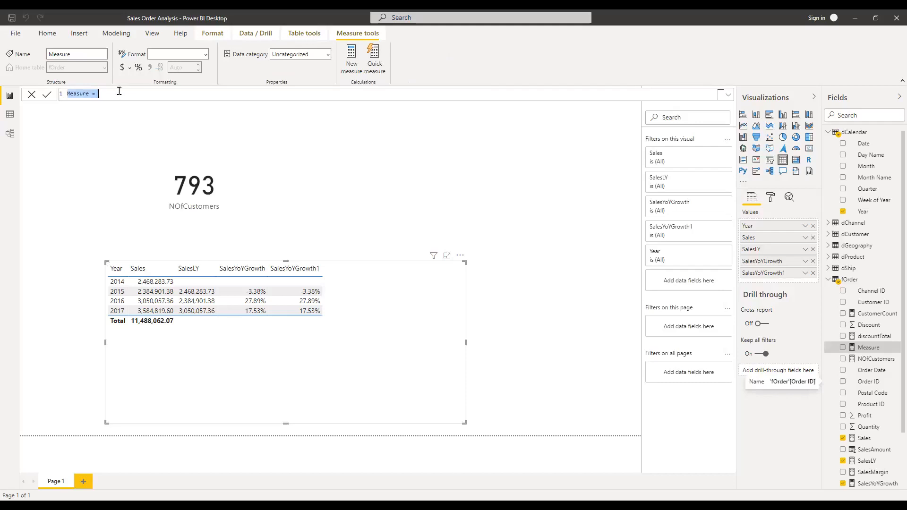
key(BackSpace)
text(Tr)
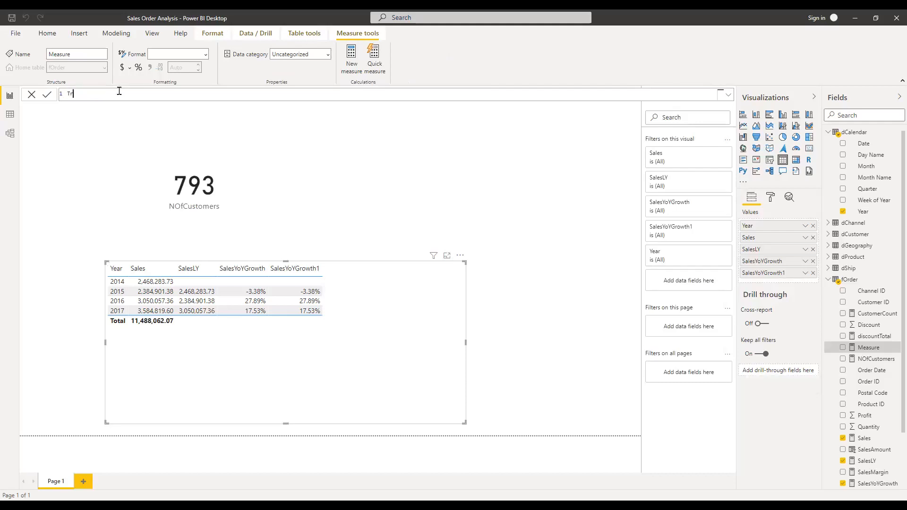
text(an)
key(BackSpace)
key(BackSpace)
key(BackSpace)
text(NoF)
key(BackSpace)
key(BackSpace)
key(BackSpace)
text(TransactionCount = count)
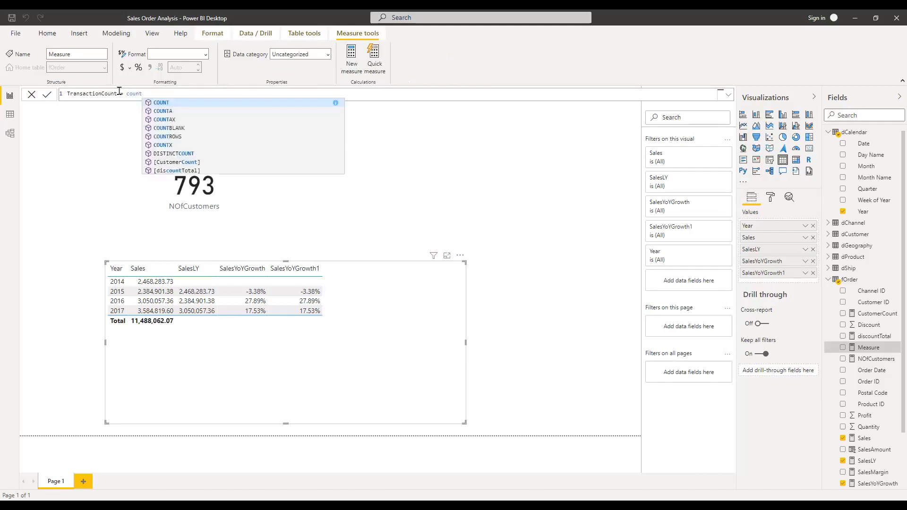
- Define the TransactionCount measure's formula as COUNTROWS(fOrder) and save it
key(Down)
key(Down)
key(Down)
key(Down)
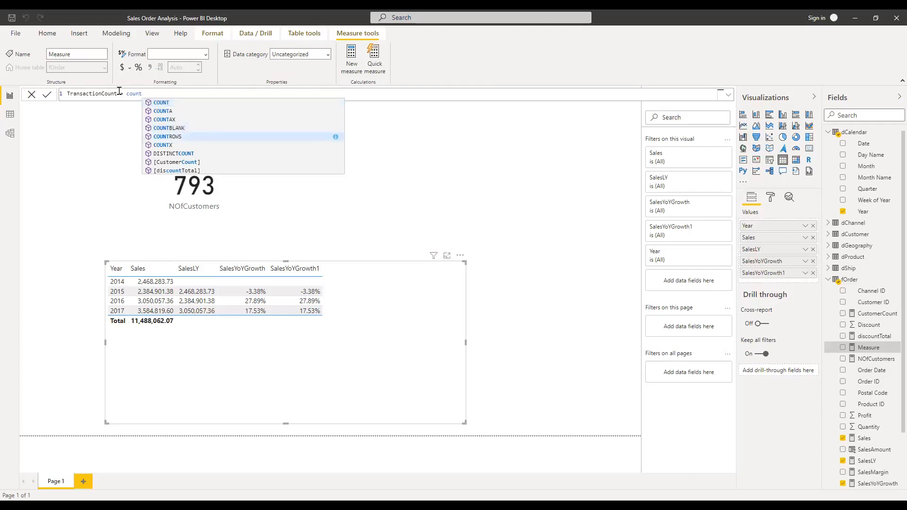
key(Tab)
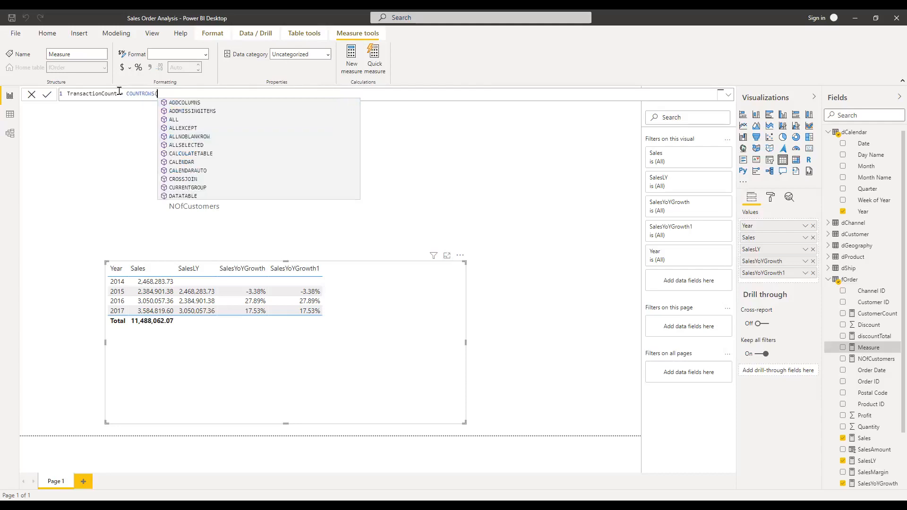
text(fo)
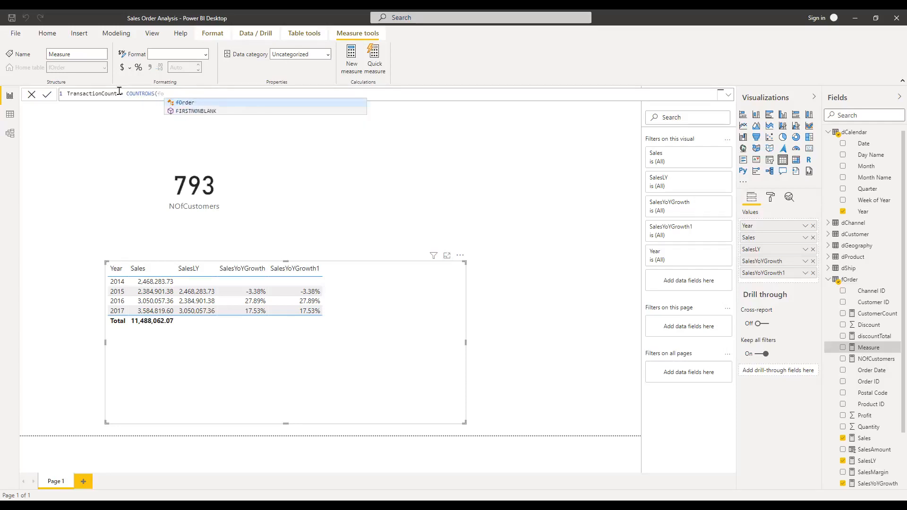
key(Tab)
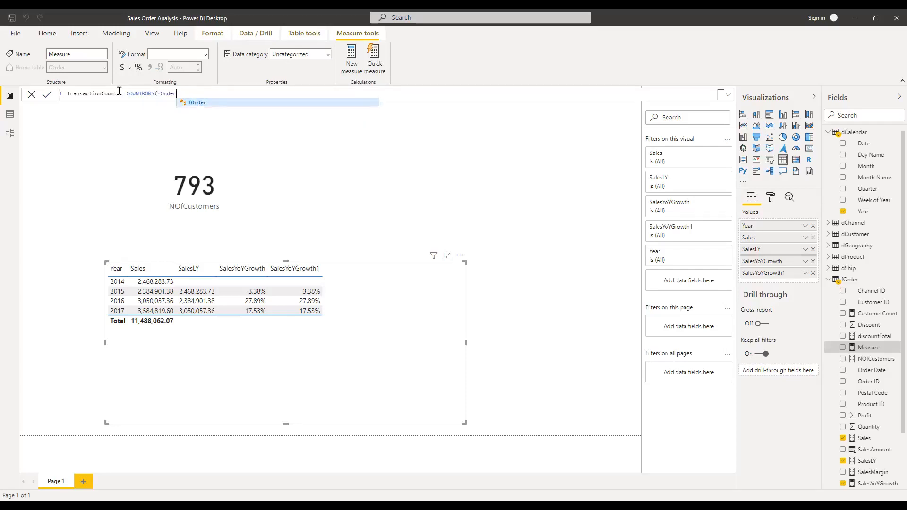
text())
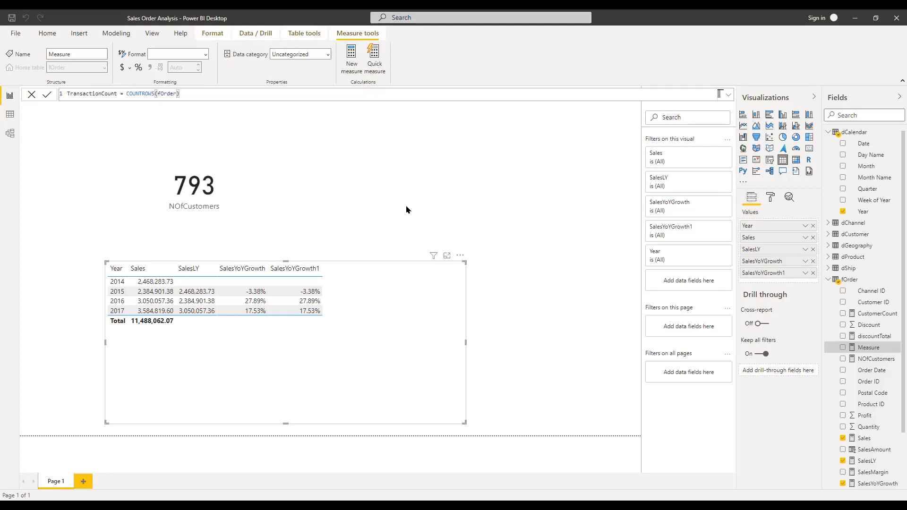
click(457, 325)
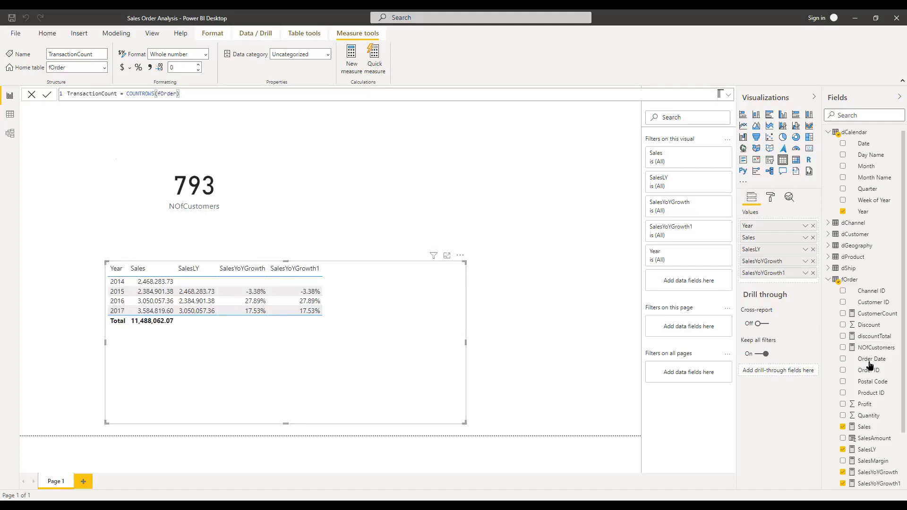
- Add the TransactionCount measure to the yearly sales table visual
scroll(876, 481, down, 3)
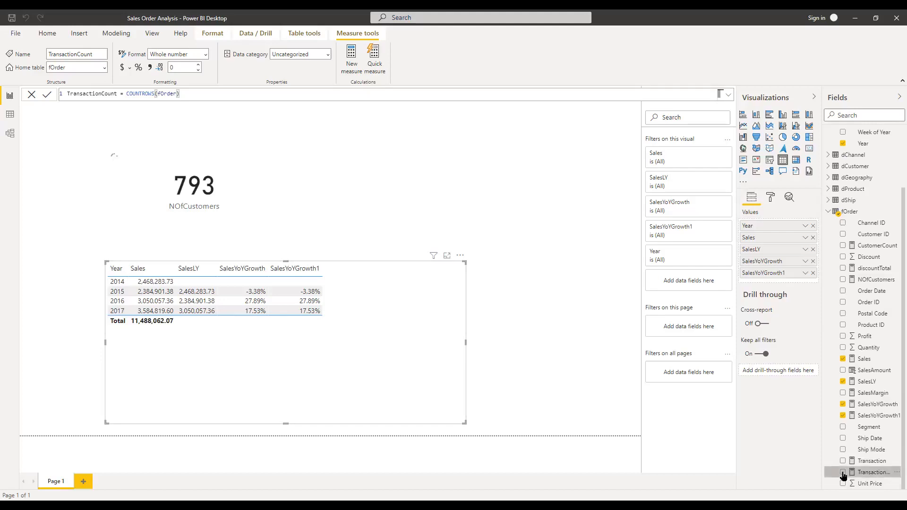
click(843, 472)
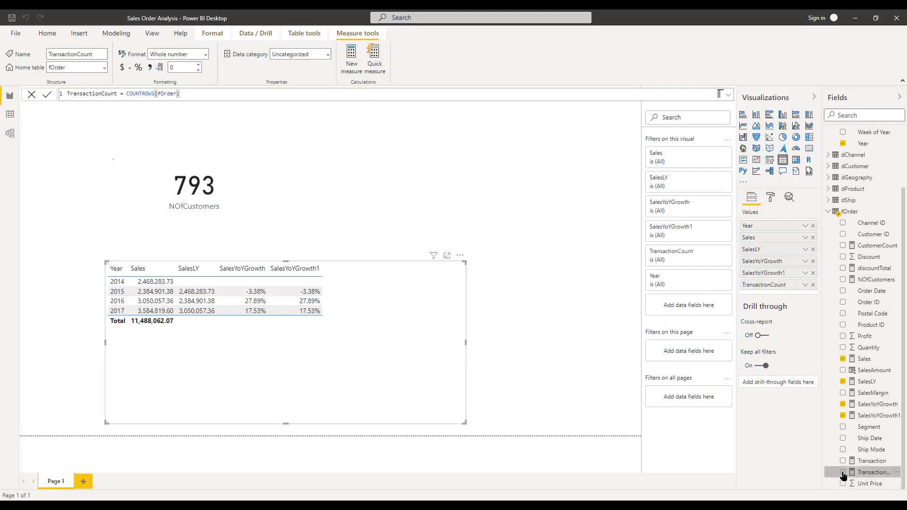